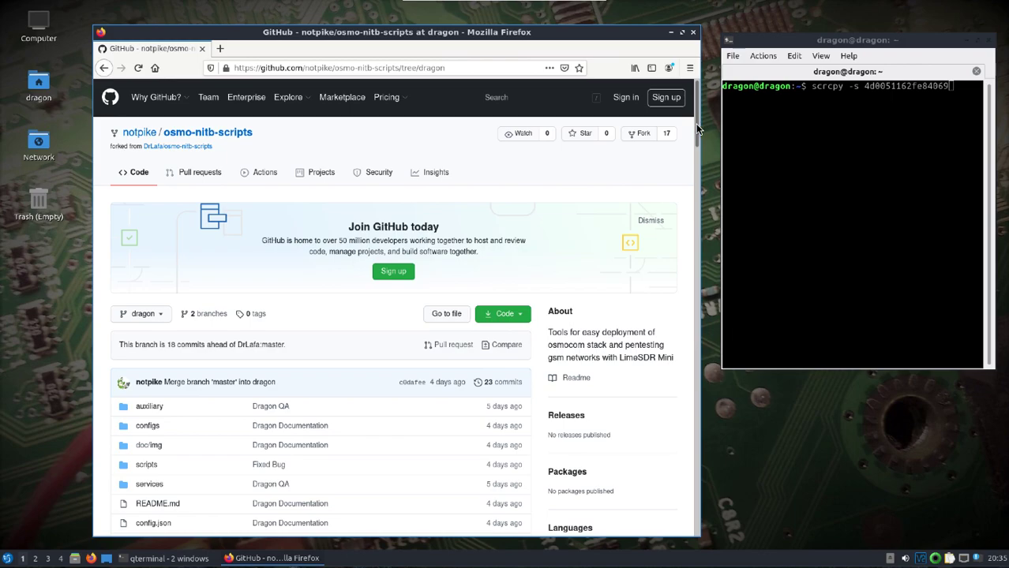
Copy the HTTPS clone URL of the notpike/osmo-nitb-scripts repository after looking over its README
{"action": "left_click_drag", "start_coordinate": [696, 123], "coordinate": [703, 202]}
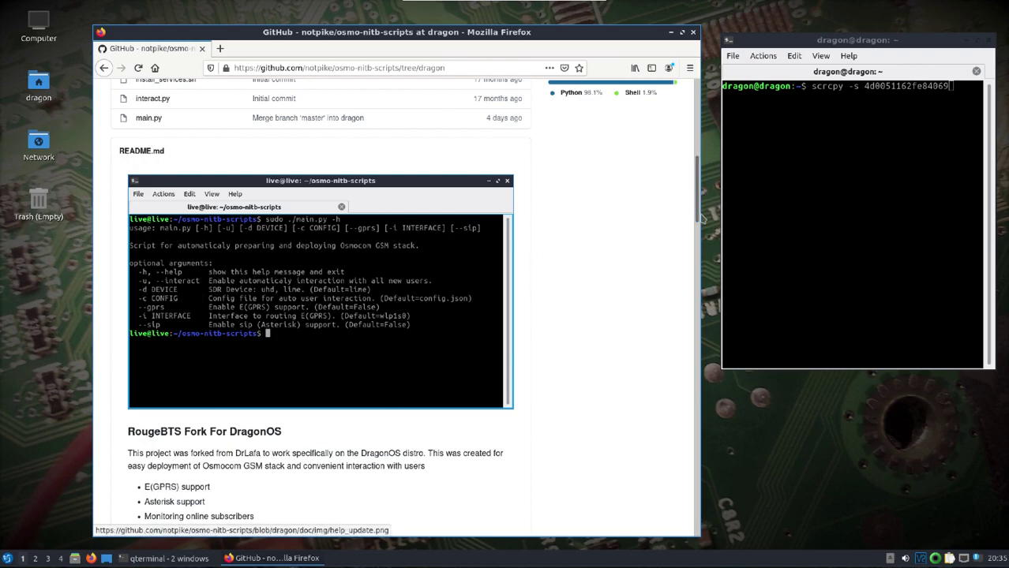
{"action": "left_click_drag", "start_coordinate": [693, 198], "coordinate": [698, 134]}
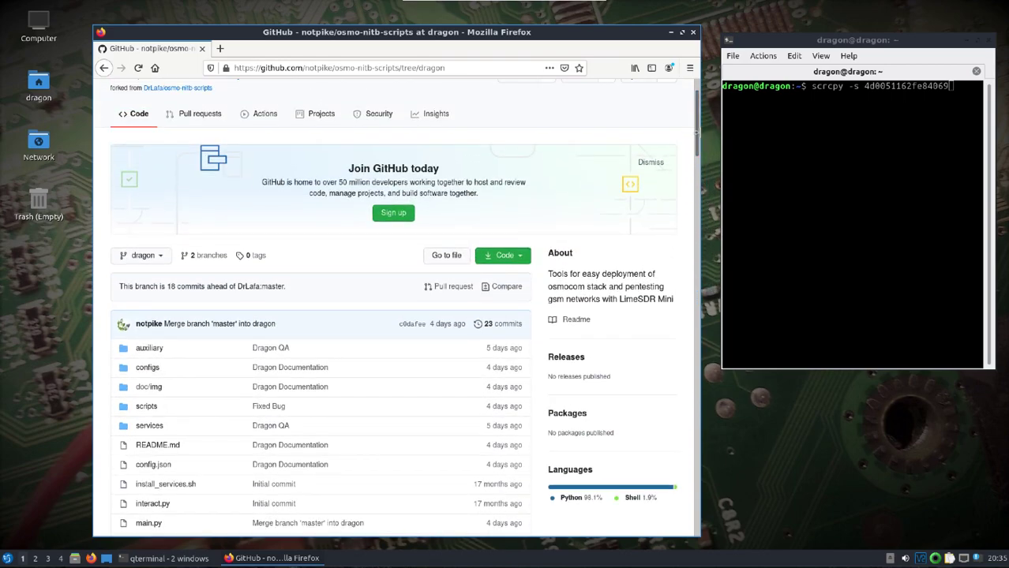
{"action": "left_click", "coordinate": [490, 256]}
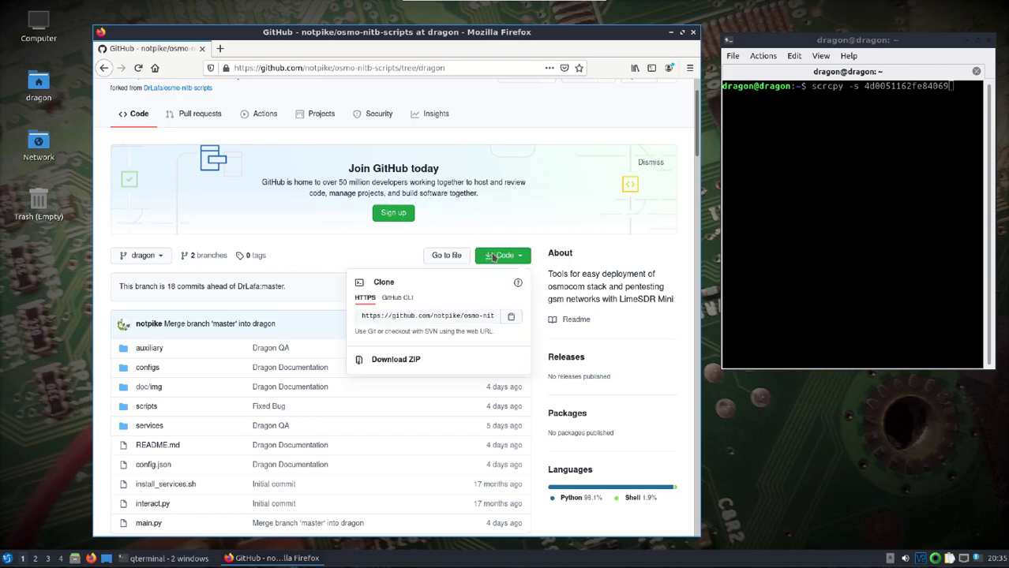
{"action": "right_click", "coordinate": [437, 319]}
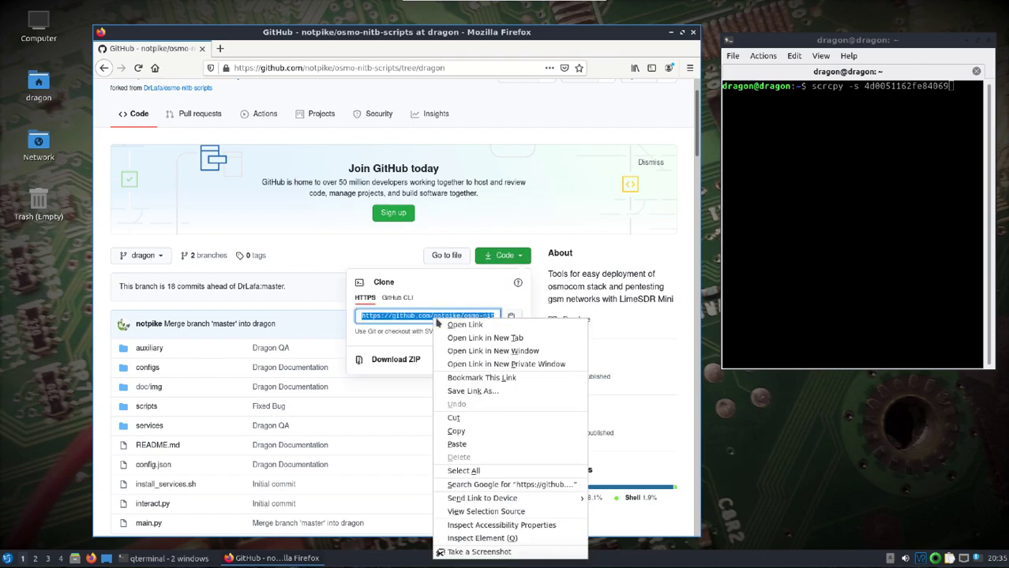
{"action": "left_click", "coordinate": [478, 430]}
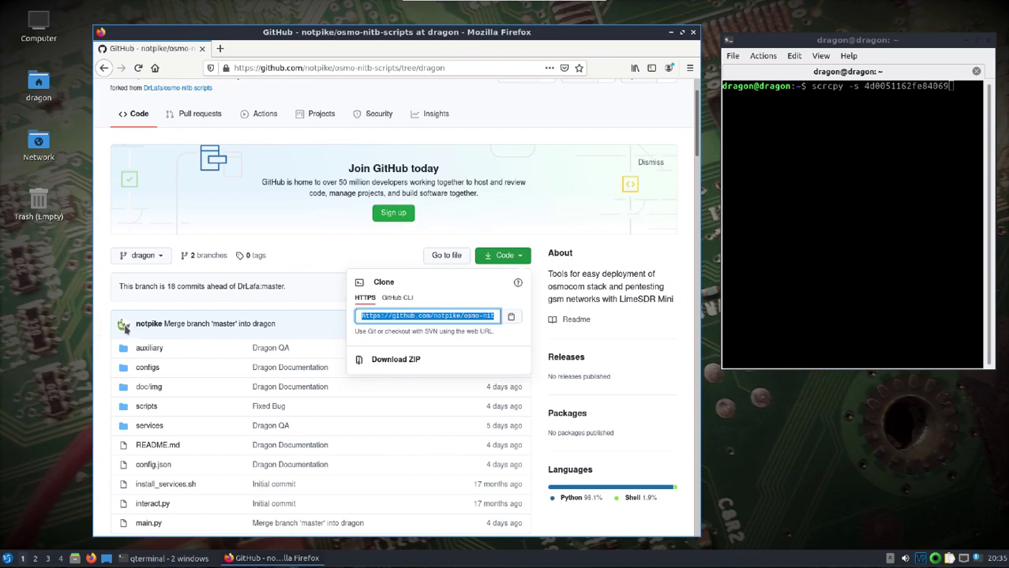
Minimize the browser and change the terminal's working directory to /usr/src/
{"action": "left_click", "coordinate": [54, 382]}
{"action": "left_click", "coordinate": [8, 558]}
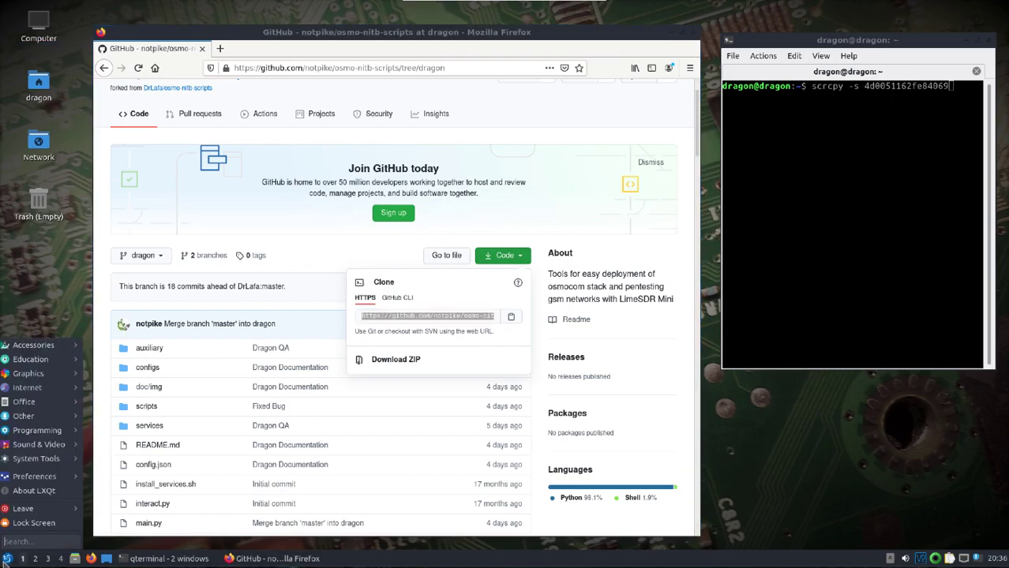
{"action": "mouse_move", "coordinate": [31, 402]}
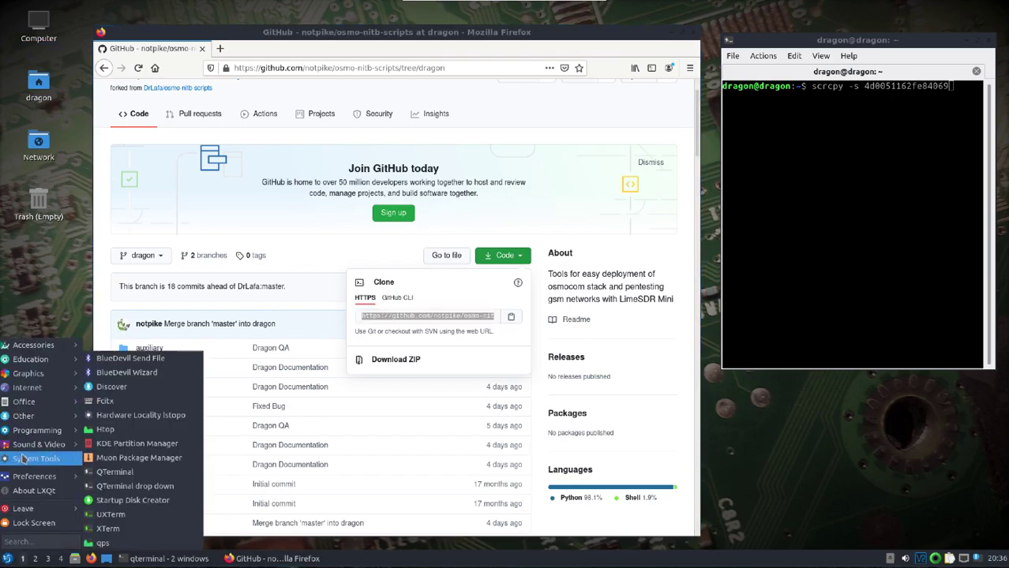
{"action": "left_click", "coordinate": [672, 34]}
{"action": "left_click", "coordinate": [672, 34]}
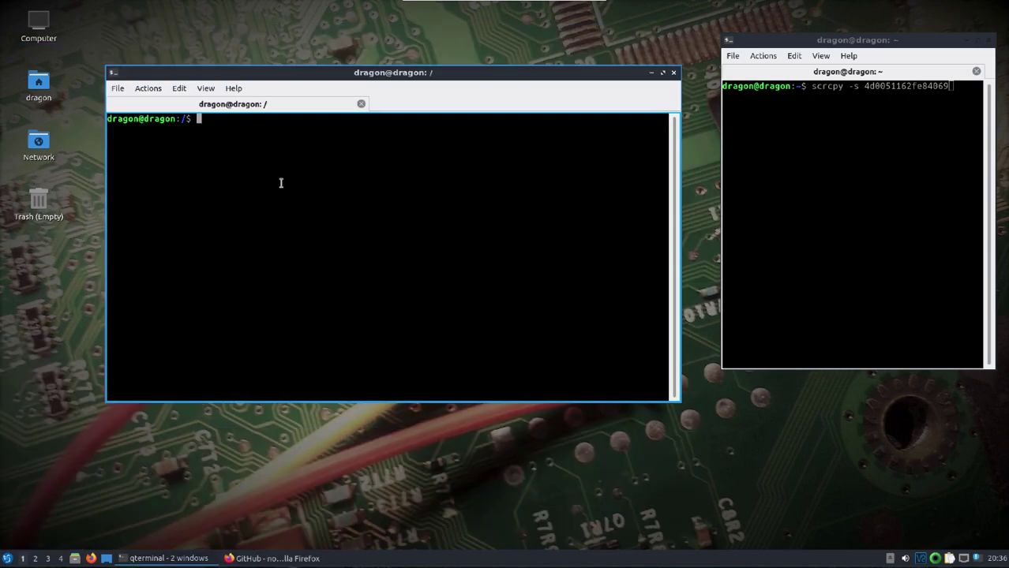
{"action": "type", "text": "cd /usr/src/"}
{"action": "key", "text": "Return"}
Delete the existing osmo-nitb-scripts directory recursively with sudo rm -r
{"action": "type", "text": "sudo "}
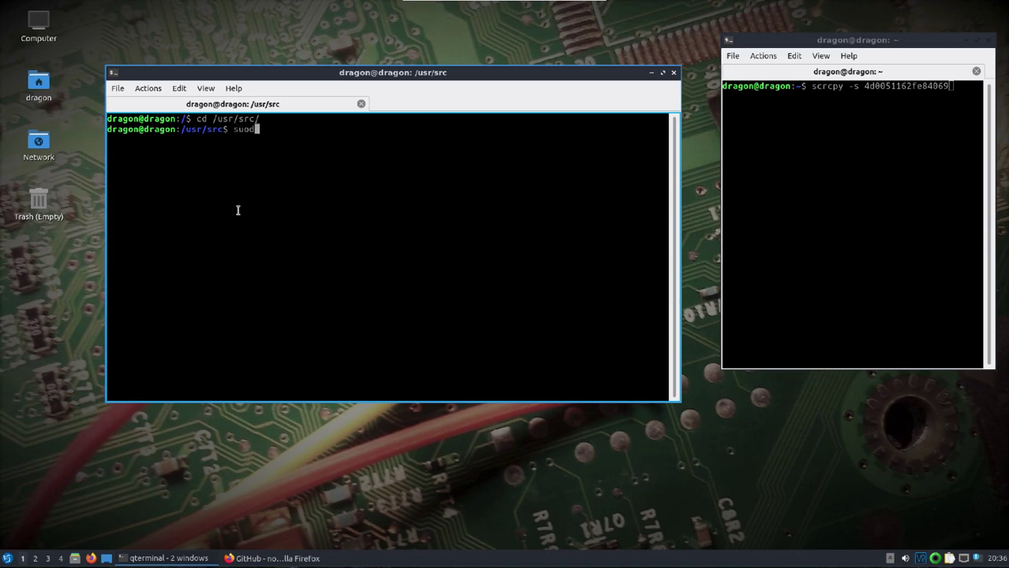
{"action": "type", "text": "rm -r osmo-"}
{"action": "type", "text": "n"}
{"action": "key", "text": "Tab"}
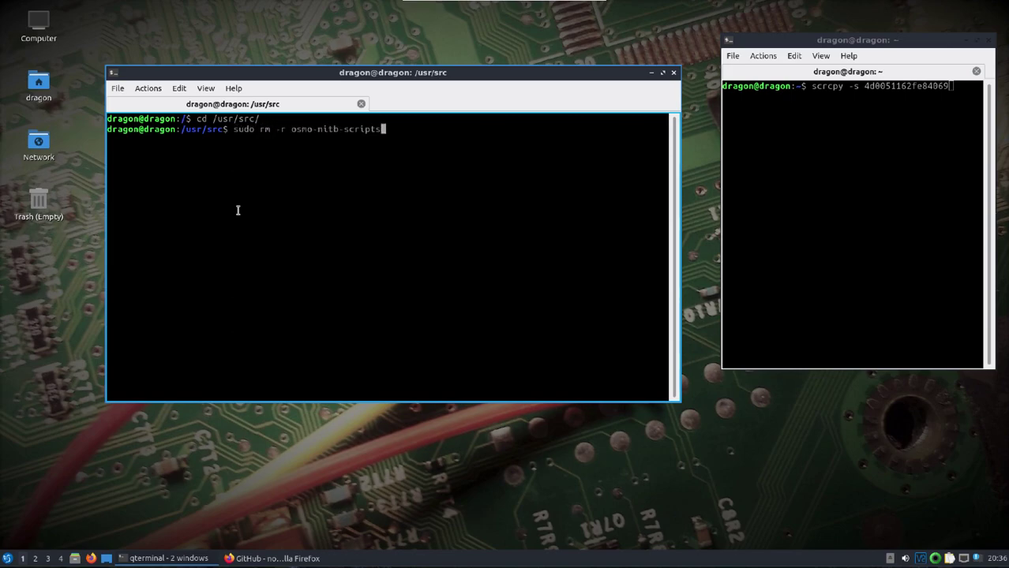
{"action": "key", "text": "Return"}
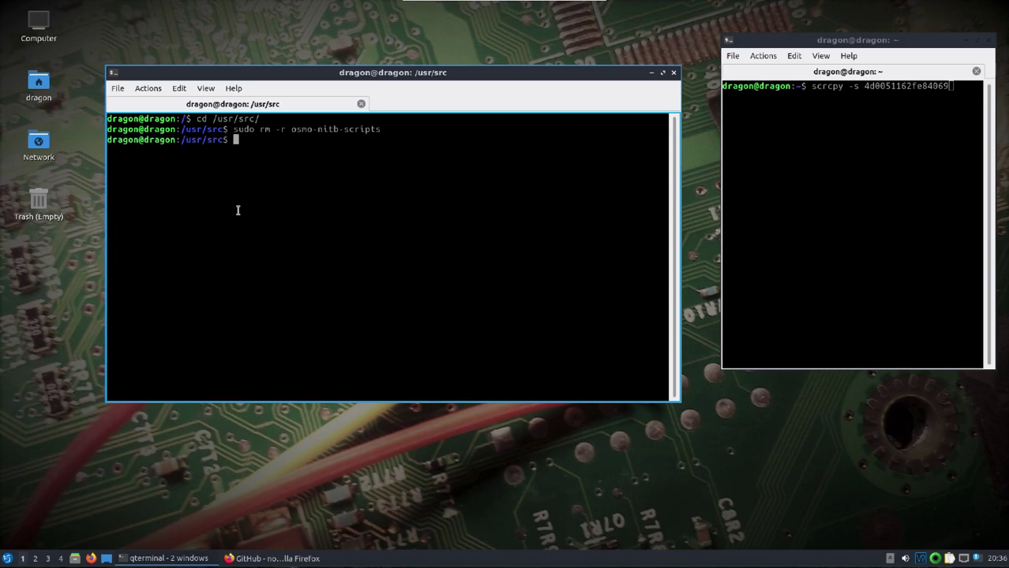
{"action": "type", "text": "sudo git clone"}
{"action": "right_click", "coordinate": [372, 181]}
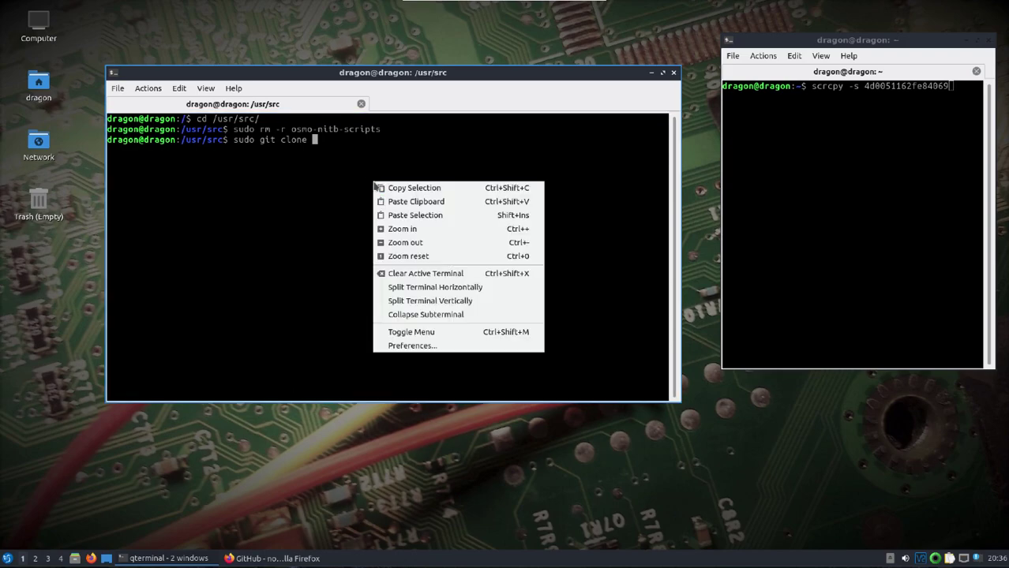
{"action": "left_click", "coordinate": [399, 202]}
{"action": "key", "text": "Return"}
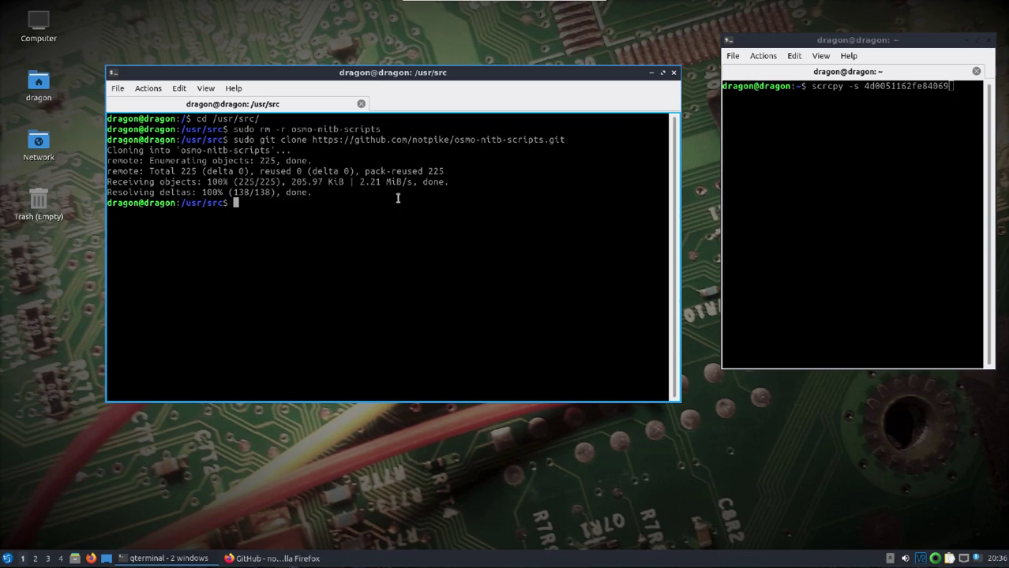
Enter the cloned osmo-nitb-scripts directory and check for connected UHD radios with uhd_find_devices
{"action": "type", "text": "cd osmo-n"}
{"action": "key", "text": "Tab"}
{"action": "key", "text": "Return"}
{"action": "type", "text": "uhd_fin"}
{"action": "key", "text": "Tab"}
{"action": "key", "text": "Return"}
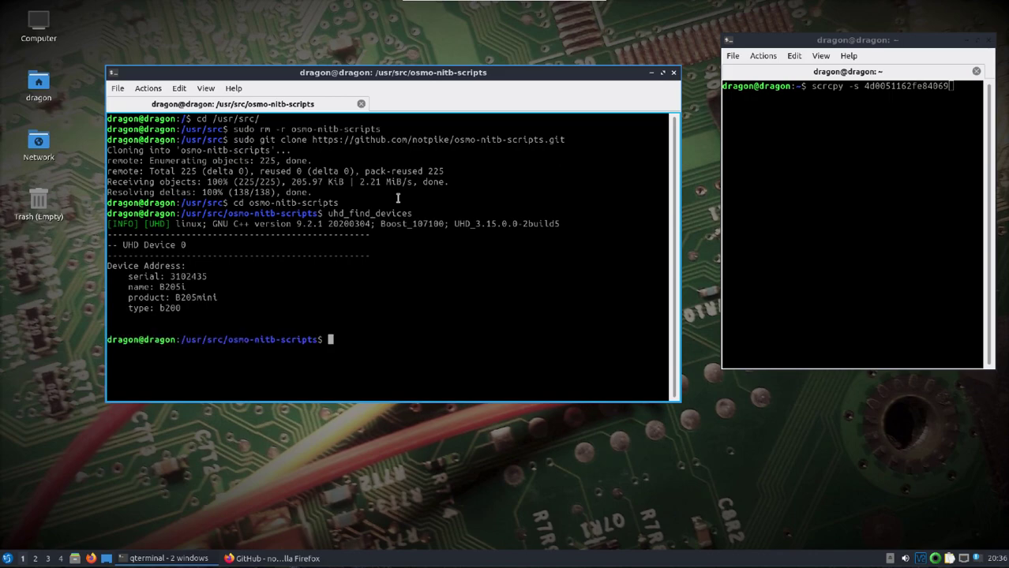
Show the help text of main.py by running sudo ./main.py -h
{"action": "type", "text": "sudo ./m"}
{"action": "key", "text": "Tab"}
{"action": "type", "text": "-h"}
{"action": "key", "text": "Return"}
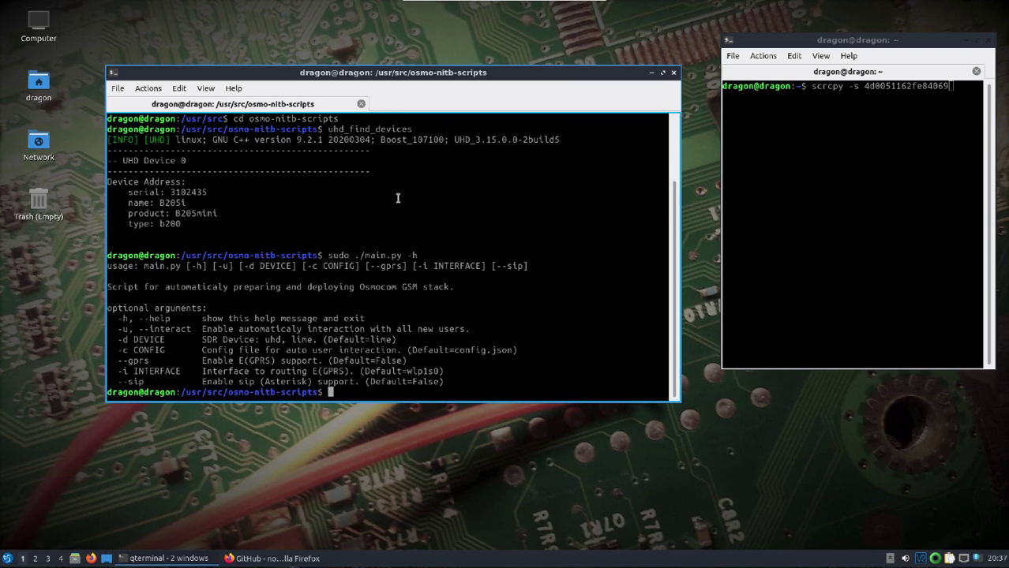
Run the prepared scrcpy command to mirror the phone and move the mirror window clear of the main terminal
{"action": "left_click", "coordinate": [841, 229]}
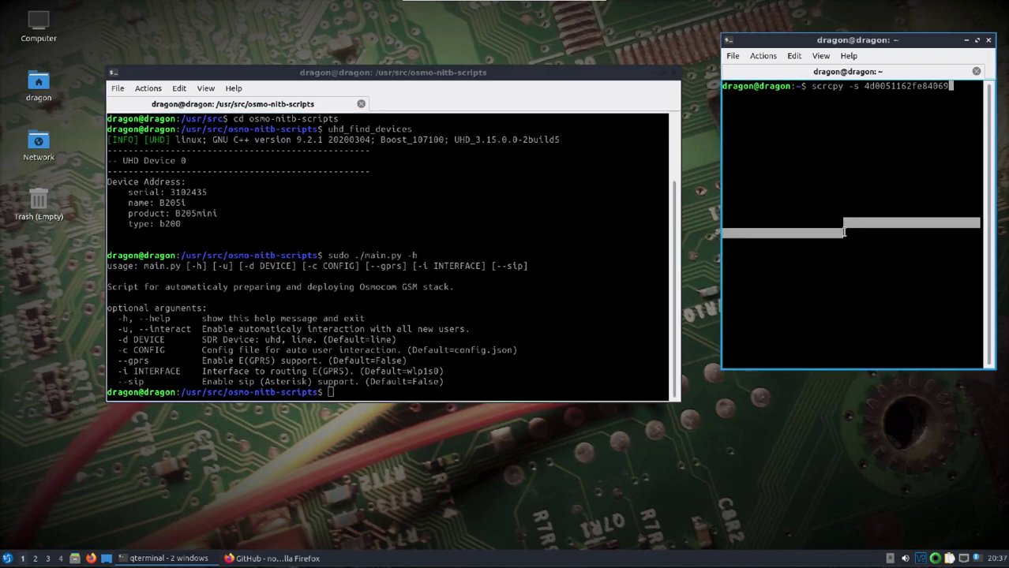
{"action": "left_click", "coordinate": [835, 222]}
{"action": "key", "text": "Return"}
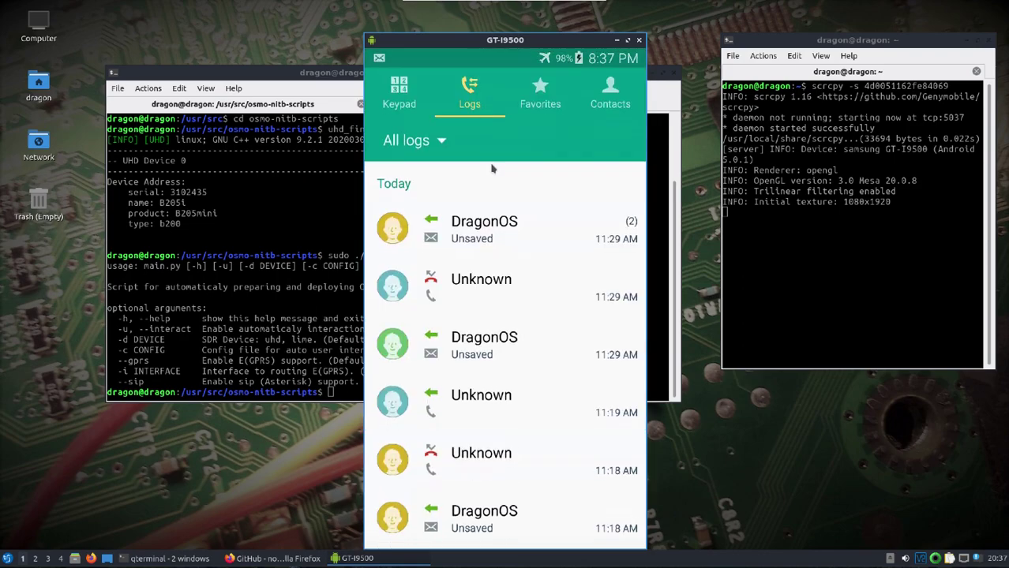
{"action": "left_click_drag", "start_coordinate": [471, 43], "coordinate": [827, 65]}
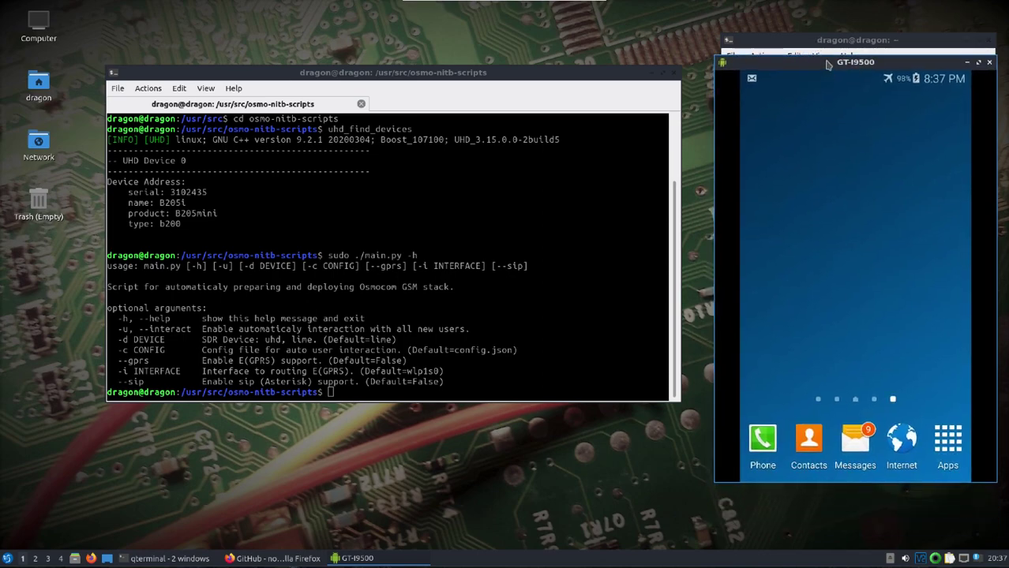
{"action": "left_click_drag", "start_coordinate": [826, 65], "coordinate": [826, 64]}
Start the Osmocom GSM stack on the UHD device with sudo ./main.py -d uhd
{"action": "left_click", "coordinate": [498, 294]}
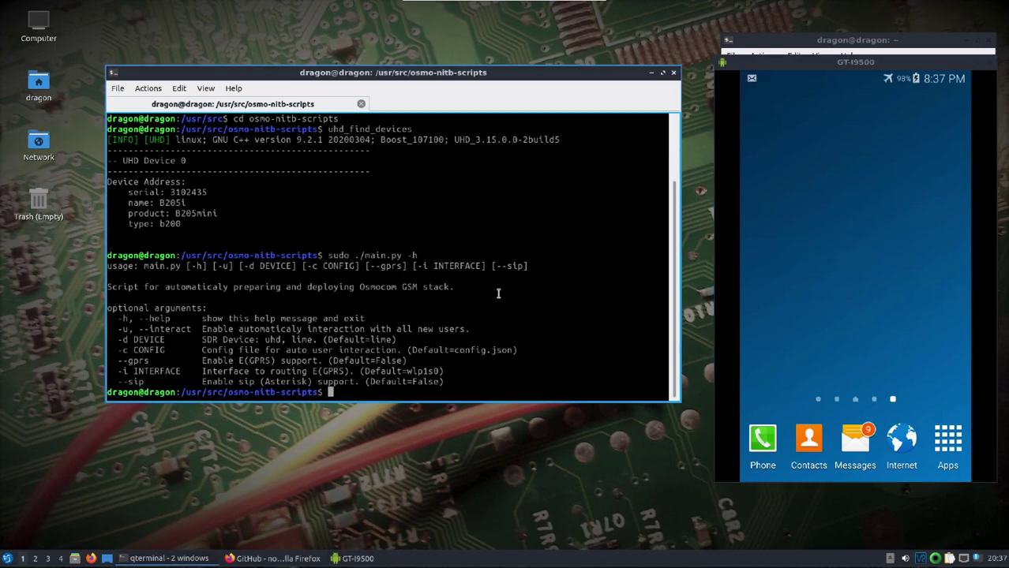
{"action": "type", "text": "sudo ./m"}
{"action": "key", "text": "Tab"}
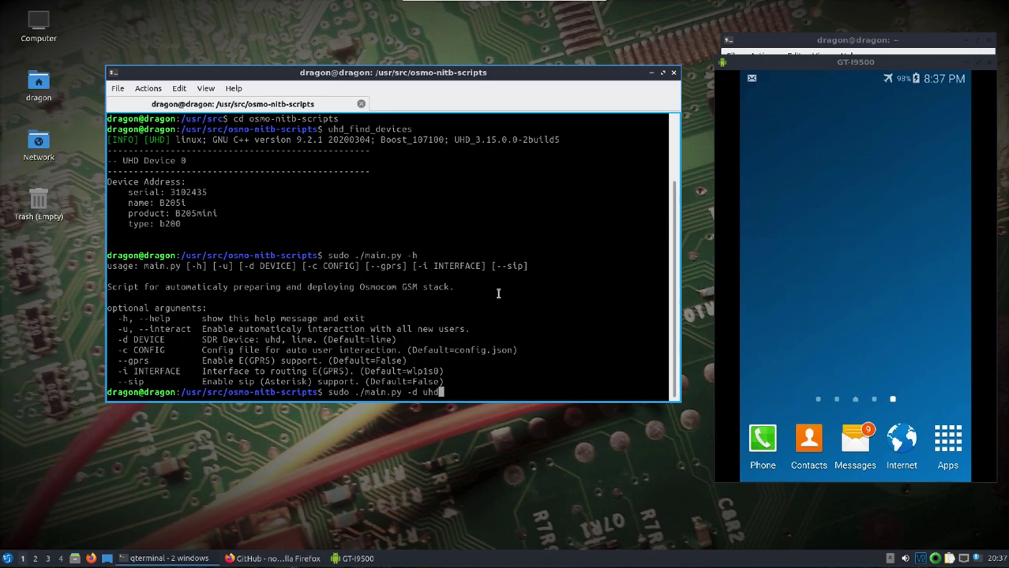
{"action": "type", "text": "uhd"}
{"action": "key", "text": "Return"}
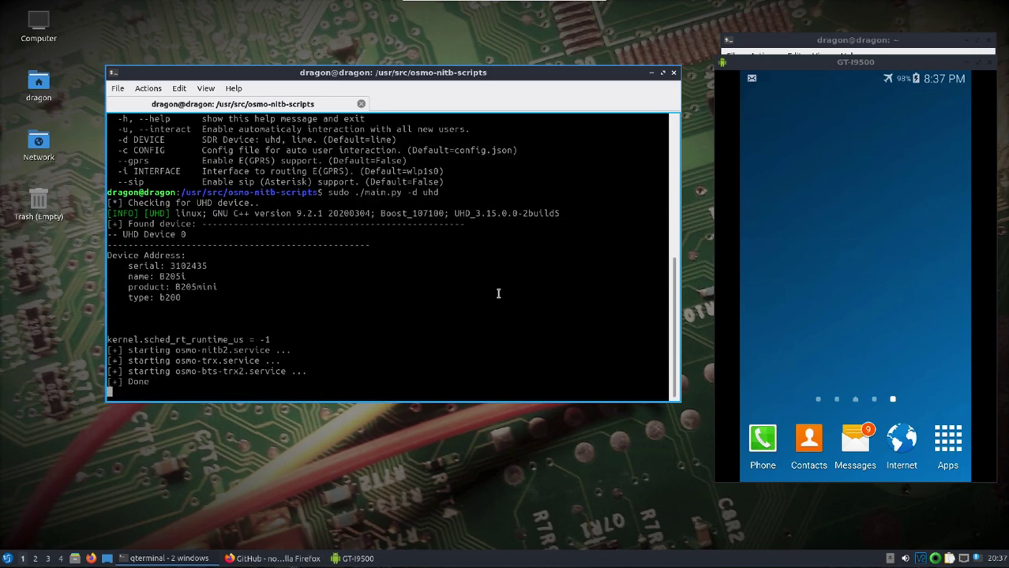
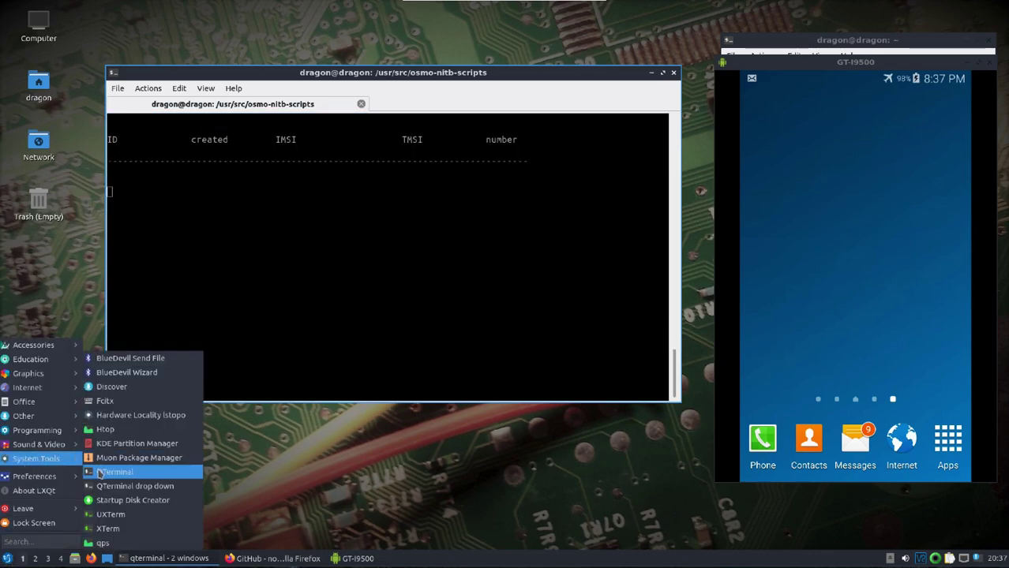
Open another QTerminal window and check the connected HackRF with hackrf_info
{"action": "left_click", "coordinate": [118, 470]}
{"action": "left_click_drag", "start_coordinate": [428, 197], "coordinate": [227, 196]}
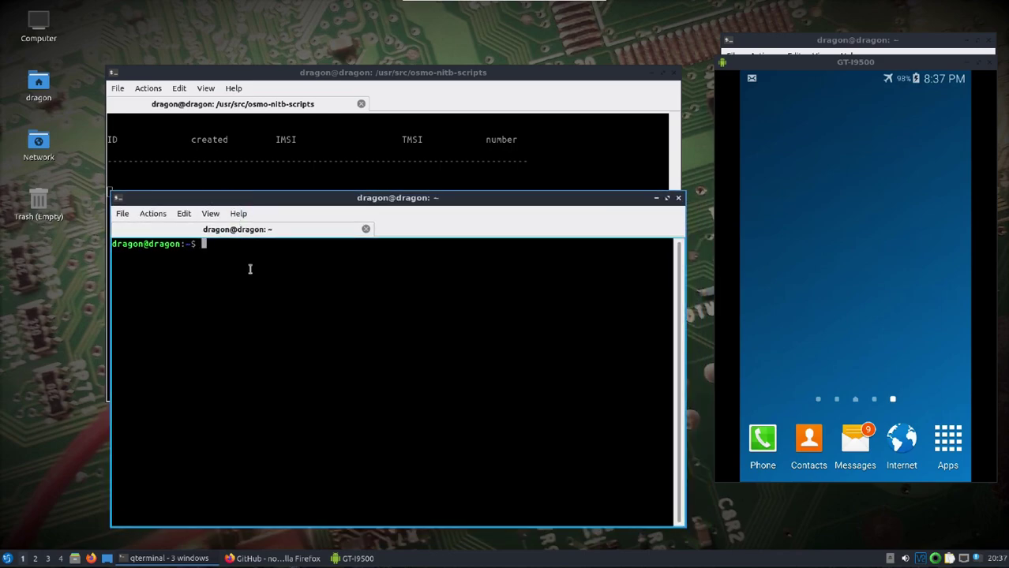
{"action": "type", "text": "grgsm_"}
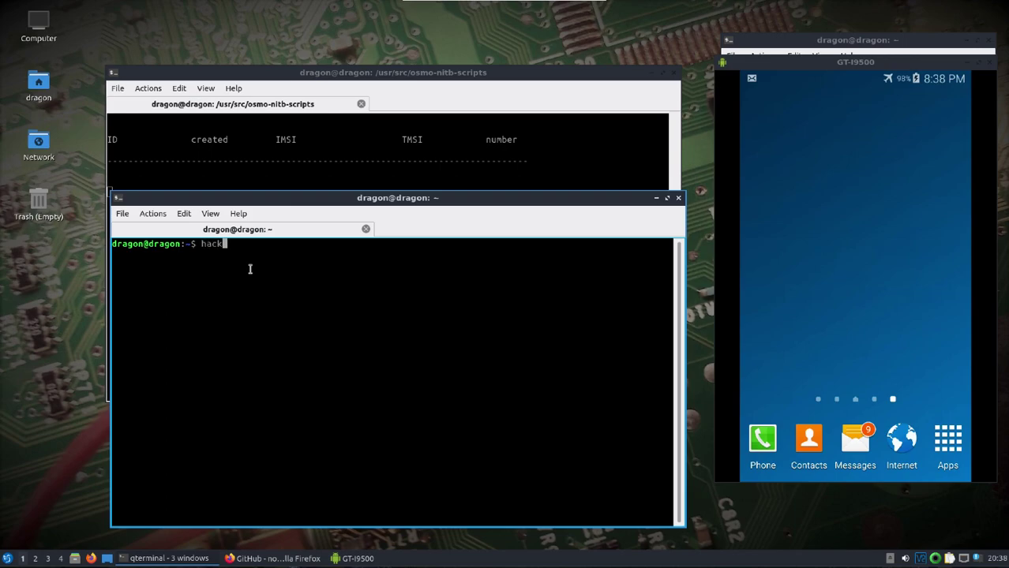
{"action": "key", "text": "Tab"}
{"action": "key", "text": "Tab"}
{"action": "type", "text": "rf_inf"}
{"action": "key", "text": "Return"}
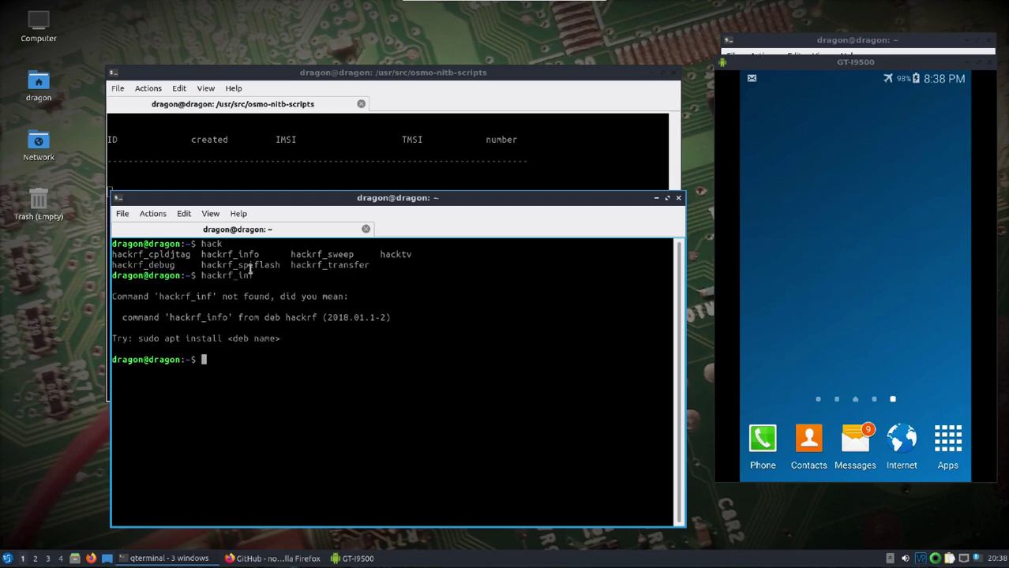
{"action": "key", "text": "Up"}
{"action": "type", "text": "o"}
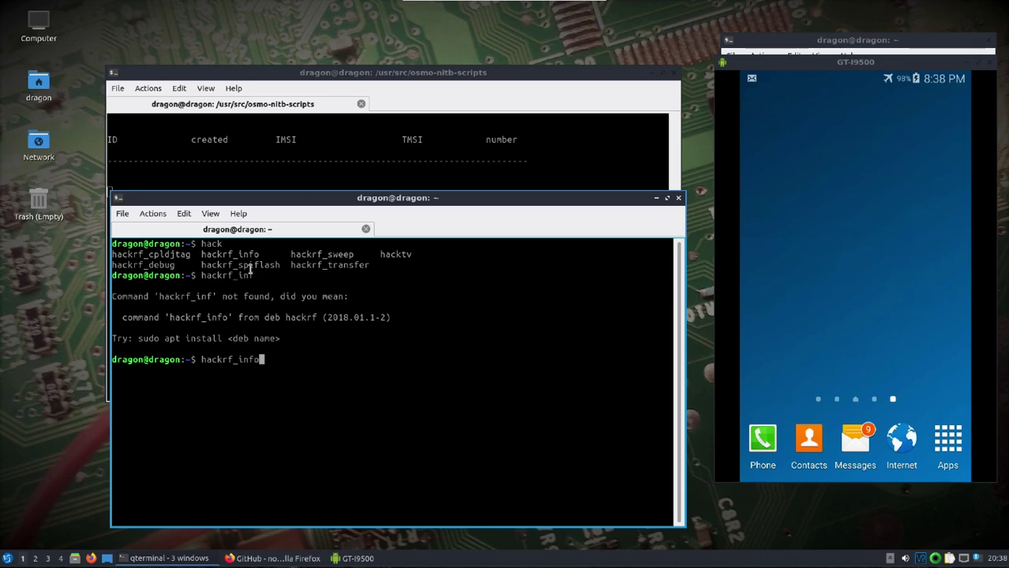
{"action": "key", "text": "Return"}
Review grgsm_scanner's help and scan the GSM900 band with --args hackrf and verbose debug output
{"action": "type", "text": "grgsm_scanner -h"}
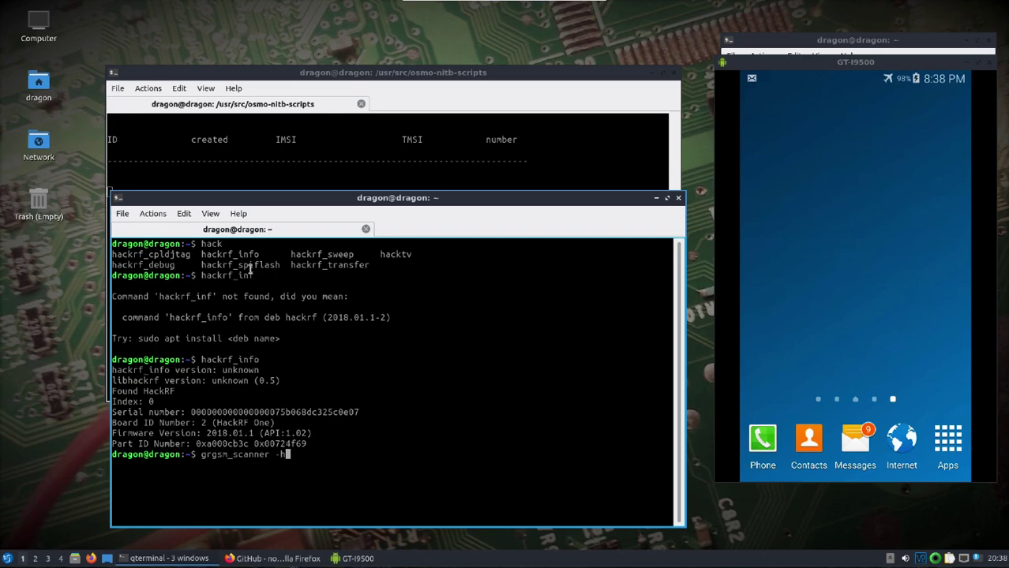
{"action": "key", "text": "Return"}
{"action": "key", "text": "Up"}
{"action": "key", "text": "BackSpace"}
{"action": "type", "text": "b "}
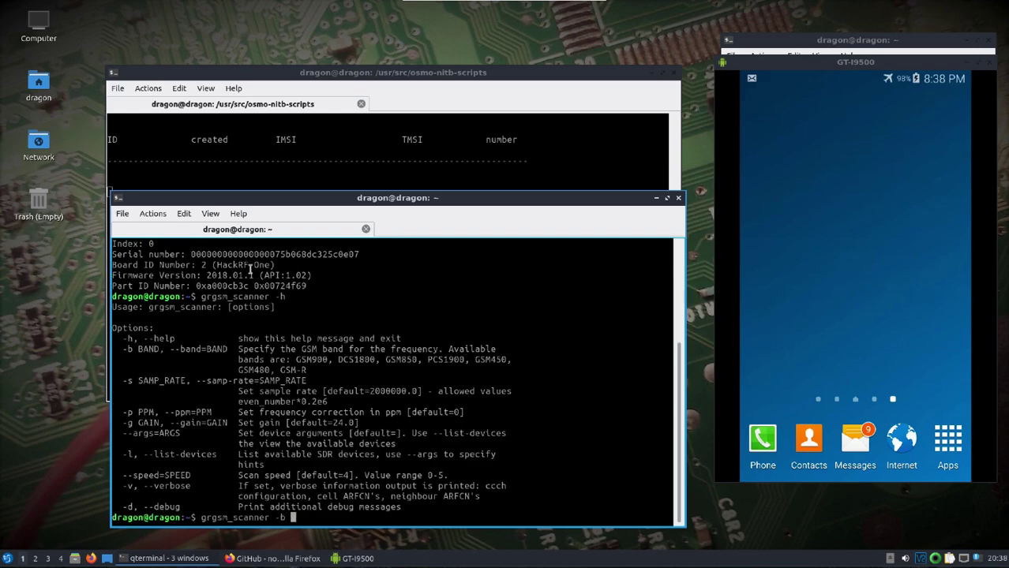
{"action": "type", "text": "GSM900 --args hackrf"}
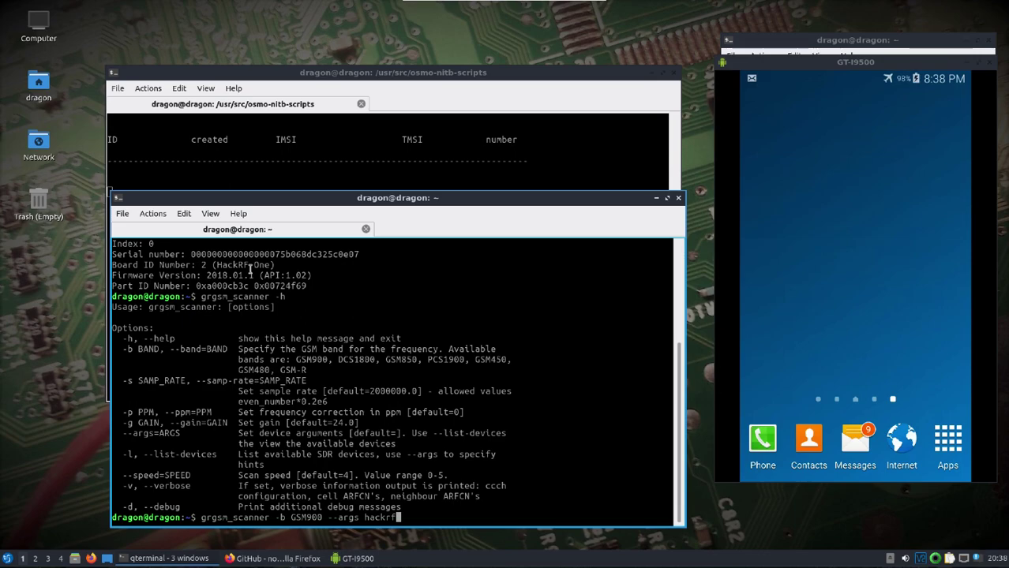
{"action": "type", "text": "-d"}
{"action": "key", "text": "Return"}
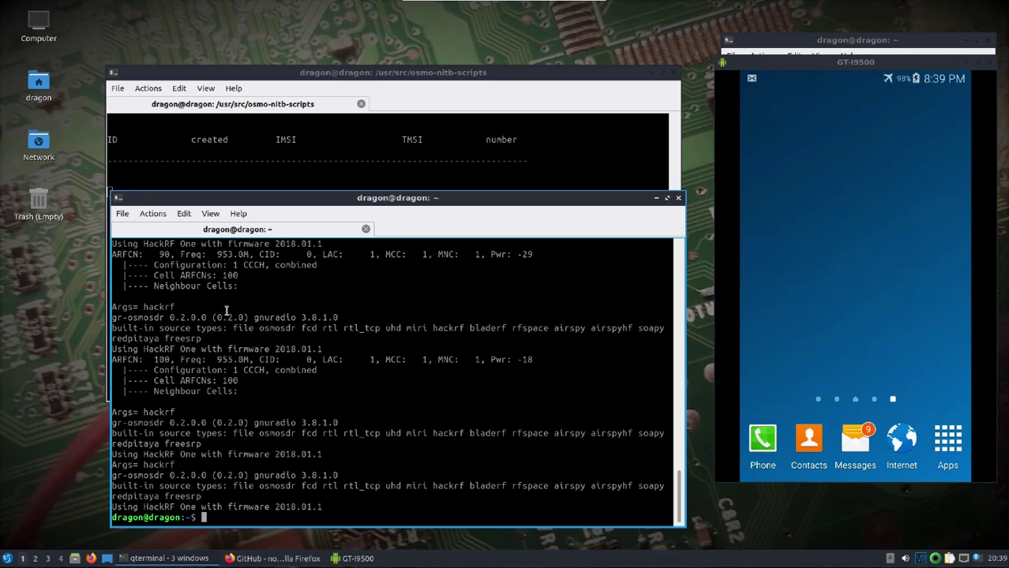
Show the command-line options of grgsm_livemon by running it with -h
{"action": "type", "text": "grgsm"}
{"action": "type", "text": "_scanner -h"}
{"action": "key", "text": "BackSpace"}
{"action": "key", "text": "BackSpace"}
{"action": "key", "text": "BackSpace"}
{"action": "key", "text": "BackSpace"}
{"action": "key", "text": "BackSpace"}
{"action": "key", "text": "BackSpace"}
{"action": "key", "text": "BackSpace"}
{"action": "key", "text": "BackSpace"}
{"action": "key", "text": "BackSpace"}
{"action": "key", "text": "BackSpace"}
{"action": "type", "text": "livemon -h"}
{"action": "key", "text": "Return"}
Launch grgsm_livemon with --args hackrf -f 955M and inspect the signal in its spectrum plot
{"action": "key", "text": "Up"}
{"action": "key", "text": "BackSpace"}
{"action": "type", "text": "-a"}
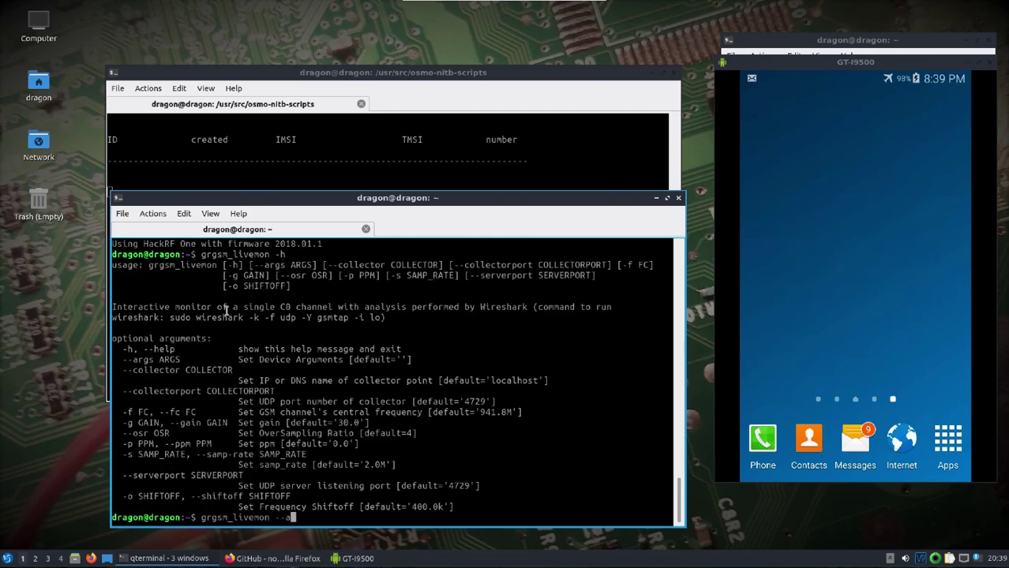
{"action": "type", "text": "rgs hackrf -f 955M"}
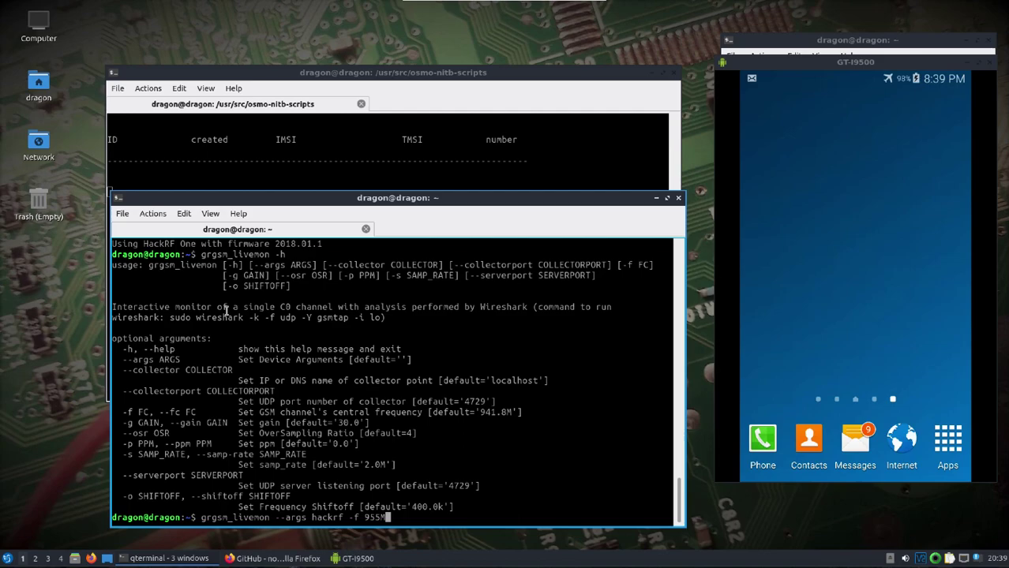
{"action": "key", "text": "Return"}
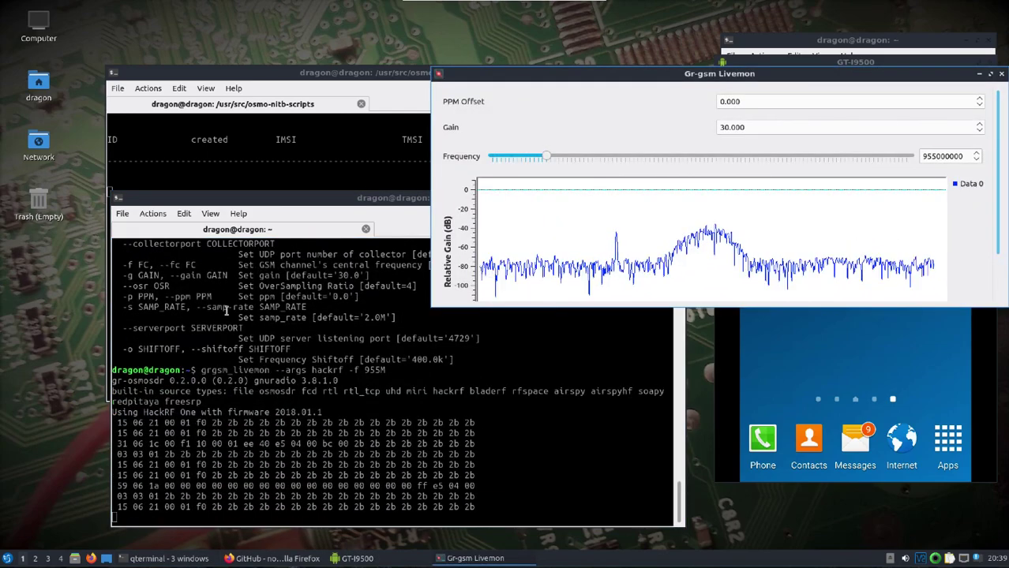
{"action": "mouse_move", "coordinate": [718, 267]}
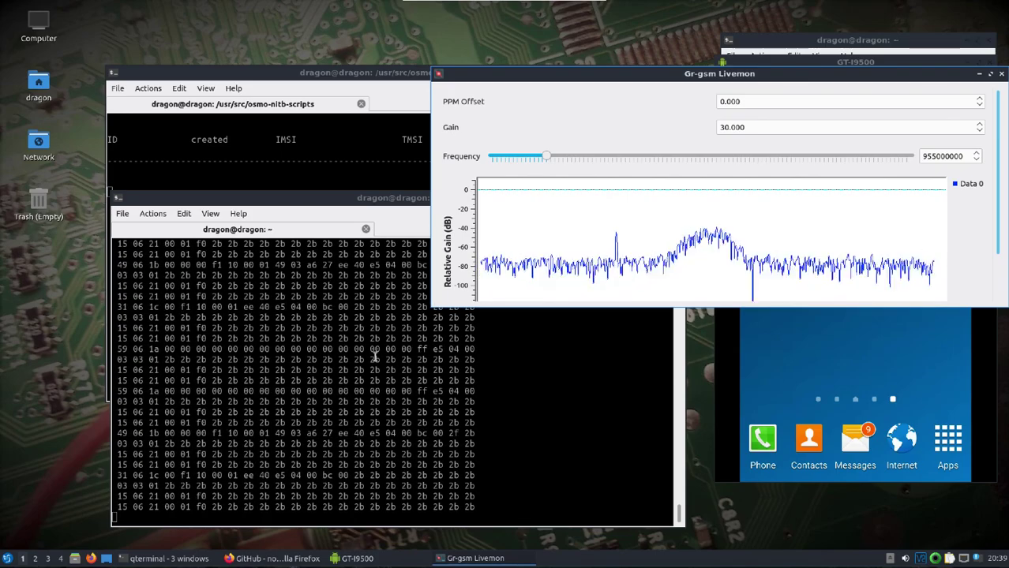
{"action": "mouse_move", "coordinate": [588, 281]}
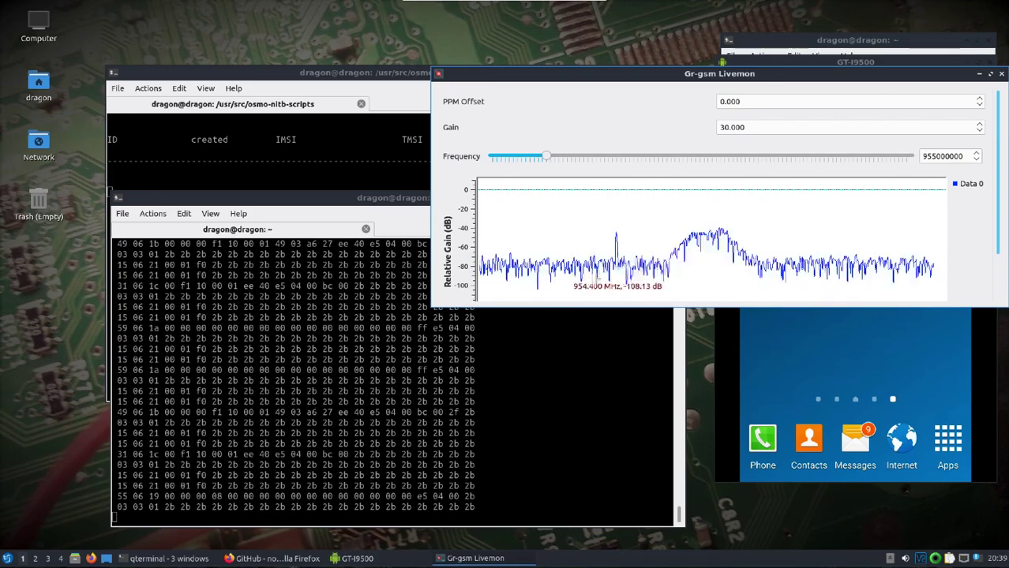
Stop grgsm_livemon and clear its terminal
{"action": "left_click", "coordinate": [570, 455]}
{"action": "key", "text": "ctrl+c"}
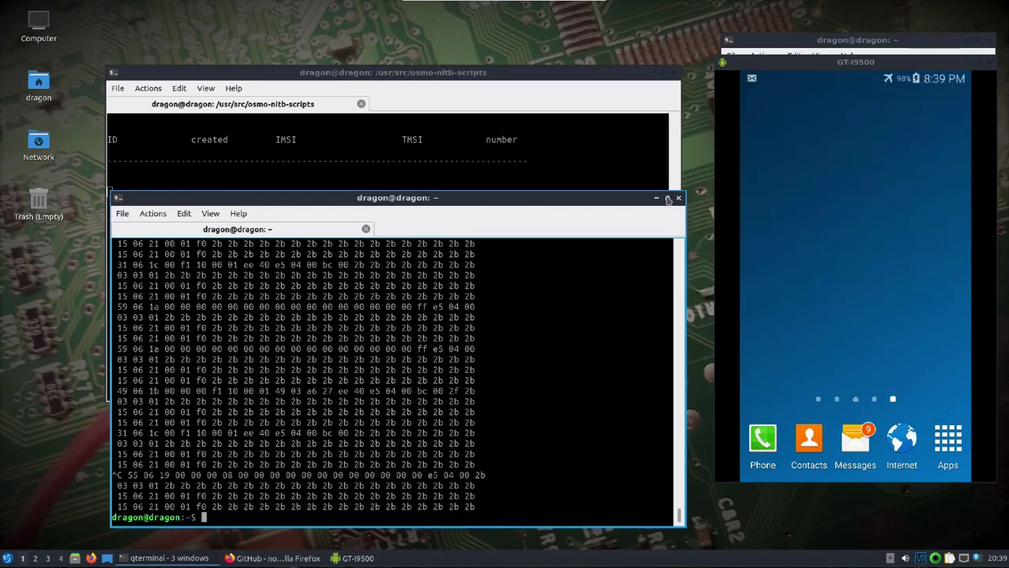
{"action": "type", "text": "clear"}
{"action": "key", "text": "Return"}
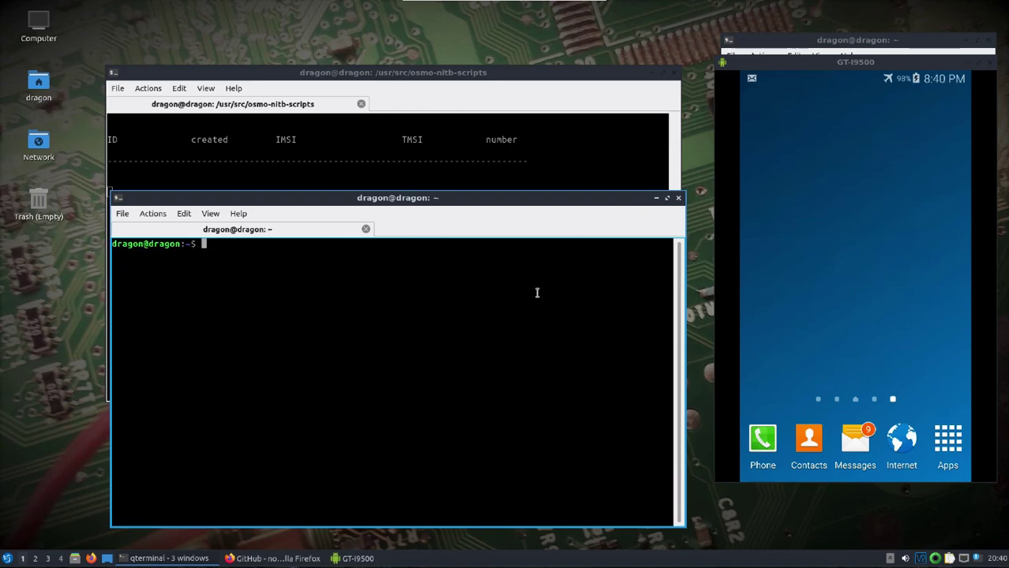
Stop the running osmo-nitb-scripts base station services and shrink and move the spare terminal window
{"action": "left_click", "coordinate": [401, 160]}
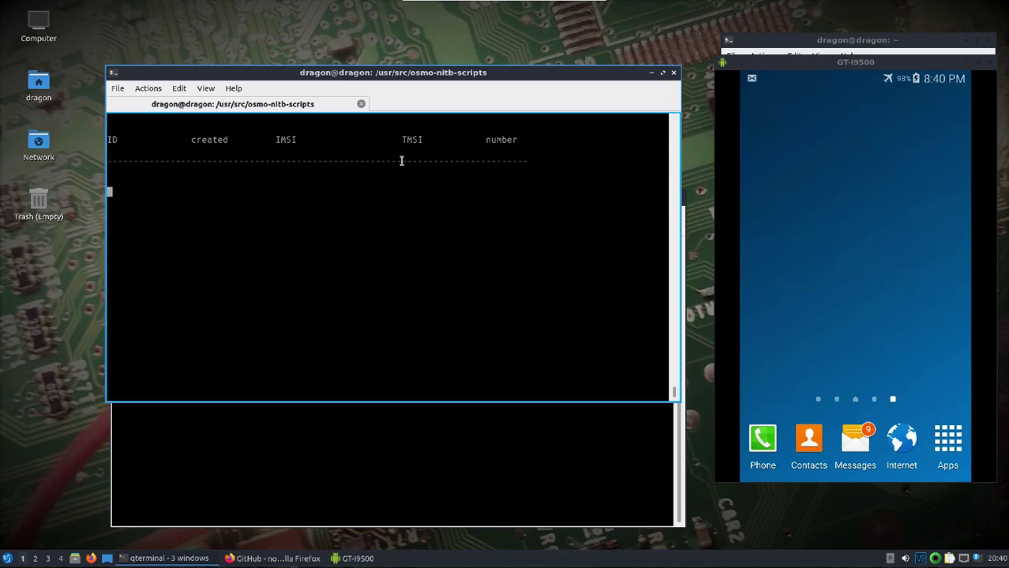
{"action": "key", "text": "ctrl+c"}
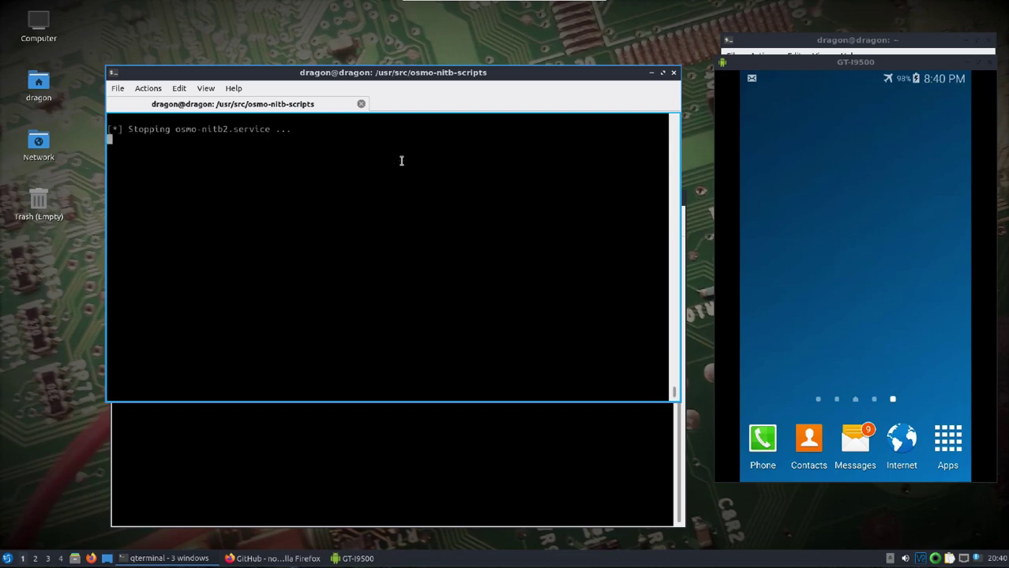
{"action": "left_click", "coordinate": [360, 405]}
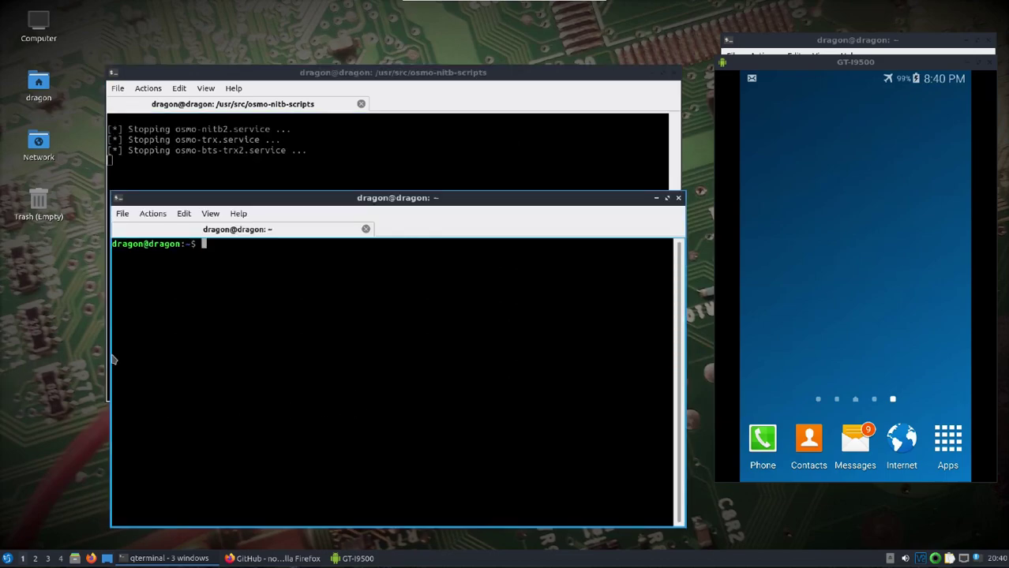
{"action": "left_click_drag", "start_coordinate": [113, 354], "coordinate": [500, 369]}
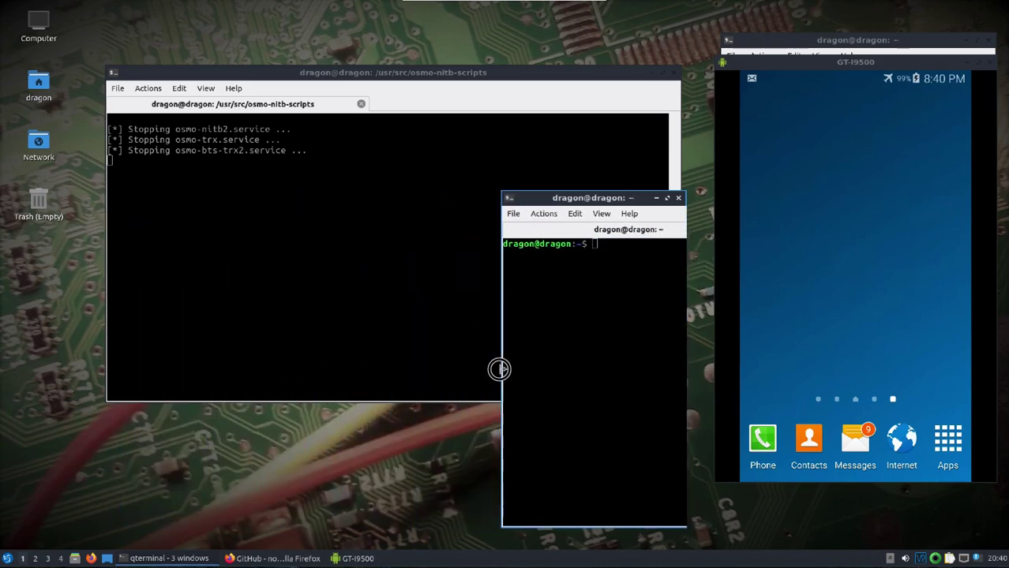
{"action": "left_click_drag", "start_coordinate": [549, 197], "coordinate": [394, 186]}
Show the command-line options of osmo-nitb-scripts by running sudo ./main.py -h
{"action": "left_click", "coordinate": [212, 227]}
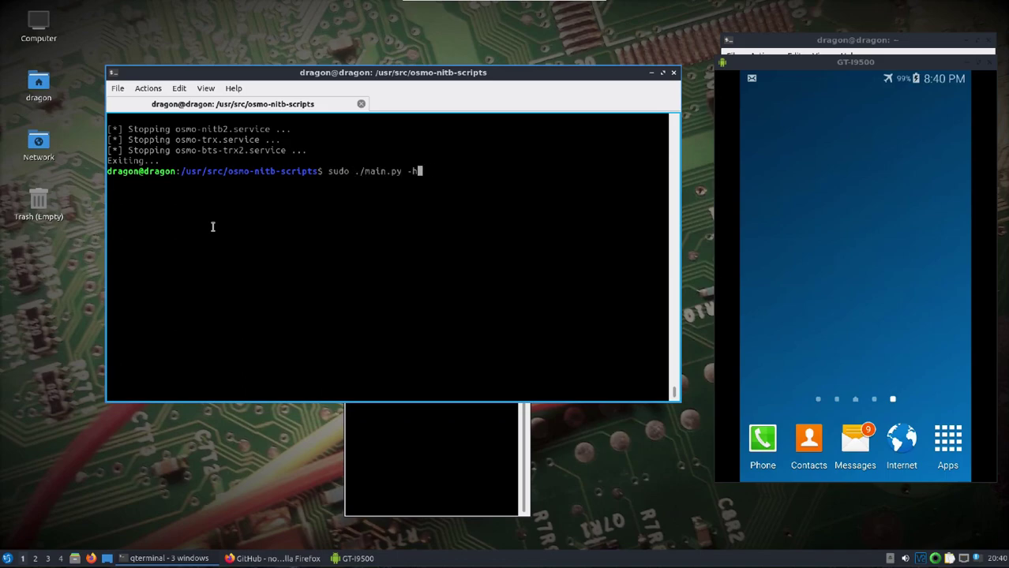
{"action": "key", "text": "Return"}
{"action": "key", "text": "Up"}
{"action": "key", "text": "BackSpace"}
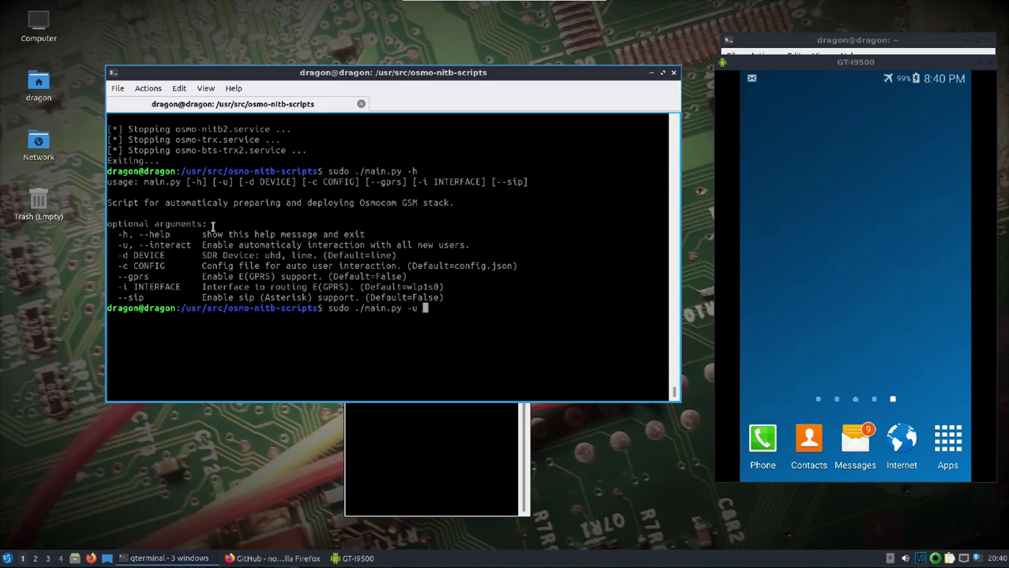
Open config.json for editing with sudo nano
{"action": "key", "text": "BackSpace"}
{"action": "key", "text": "BackSpace"}
{"action": "key", "text": "BackSpace"}
{"action": "key", "text": "BackSpace"}
{"action": "key", "text": "BackSpace"}
{"action": "key", "text": "BackSpace"}
{"action": "key", "text": "BackSpace"}
{"action": "key", "text": "BackSpace"}
{"action": "key", "text": "BackSpace"}
{"action": "key", "text": "BackSpace"}
{"action": "key", "text": "BackSpace"}
{"action": "type", "text": "con"}
{"action": "key", "text": "BackSpace"}
{"action": "key", "text": "BackSpace"}
{"action": "key", "text": "BackSpace"}
{"action": "type", "text": "nano config.json"}
{"action": "key", "text": "Return"}
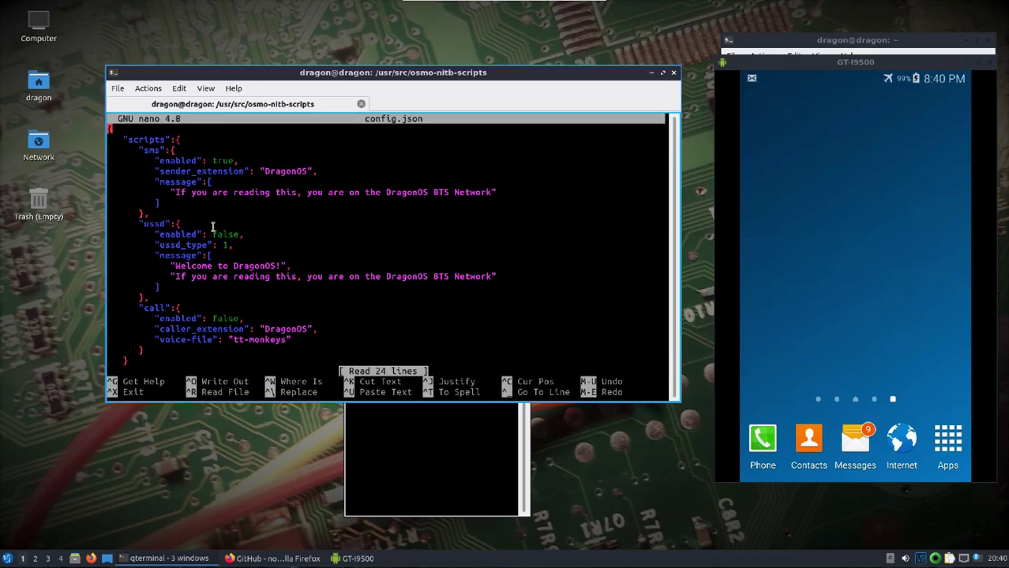
Set "enabled" to true in the "call" section of config.json, save the file and exit nano
{"action": "key", "text": "Down"}
{"action": "key", "text": "Down"}
{"action": "key", "text": "Down"}
{"action": "key", "text": "Down"}
{"action": "key", "text": "Down"}
{"action": "key", "text": "Down"}
{"action": "key", "text": "Down"}
{"action": "key", "text": "Down"}
{"action": "key", "text": "Down"}
{"action": "key", "text": "Down"}
{"action": "key", "text": "Down"}
{"action": "key", "text": "Down"}
{"action": "key", "text": "Down"}
{"action": "key", "text": "Down"}
{"action": "key", "text": "Down"}
{"action": "key", "text": "Down"}
{"action": "key", "text": "Down"}
{"action": "key", "text": "Down"}
{"action": "key", "text": "Right"}
{"action": "key", "text": "Right"}
{"action": "key", "text": "Right"}
{"action": "key", "text": "Right"}
{"action": "key", "text": "Right"}
{"action": "key", "text": "Right"}
{"action": "key", "text": "Right"}
{"action": "key", "text": "Right"}
{"action": "key", "text": "Right"}
{"action": "key", "text": "Right"}
{"action": "key", "text": "Right"}
{"action": "key", "text": "Right"}
{"action": "key", "text": "Right"}
{"action": "key", "text": "Right"}
{"action": "key", "text": "Right"}
{"action": "key", "text": "Right"}
{"action": "key", "text": "Right"}
{"action": "key", "text": "Right"}
{"action": "key", "text": "Right"}
{"action": "key", "text": "Right"}
{"action": "key", "text": "Right"}
{"action": "key", "text": "Right"}
{"action": "key", "text": "Right"}
{"action": "key", "text": "Right"}
{"action": "key", "text": "Right"}
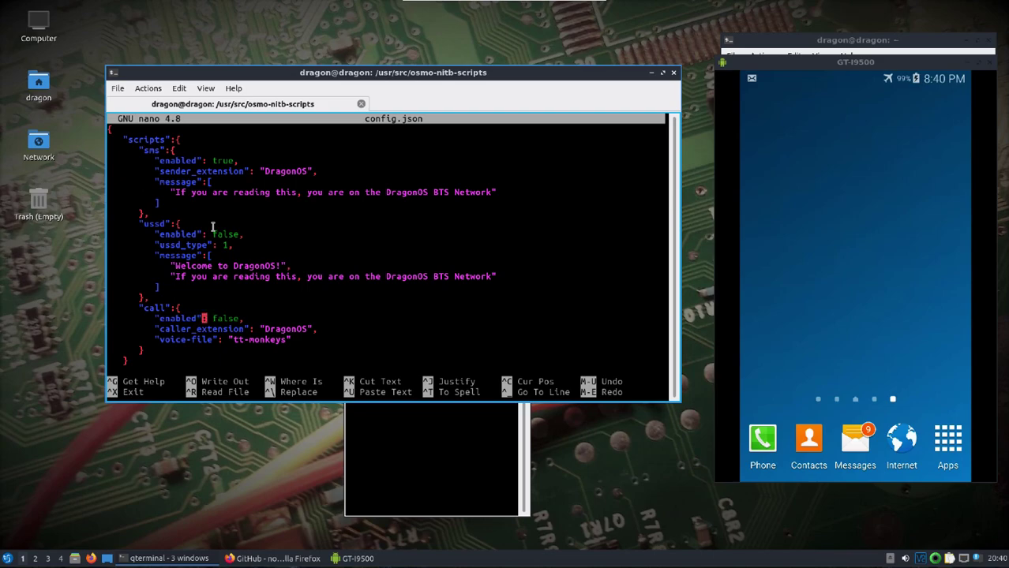
{"action": "key", "text": "BackSpace"}
{"action": "key", "text": "BackSpace"}
{"action": "key", "text": "BackSpace"}
{"action": "key", "text": "BackSpace"}
{"action": "key", "text": "BackSpace"}
{"action": "type", "text": "true"}
{"action": "key", "text": "ctrl+o"}
{"action": "key", "text": "Return"}
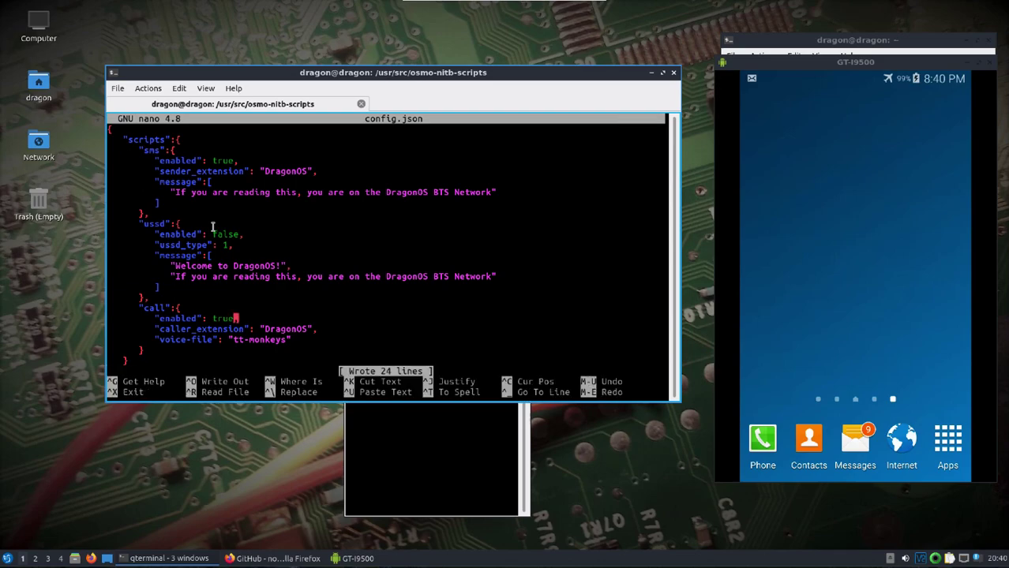
{"action": "key", "text": "ctrl+x"}
List the osmo-nitb-scripts folder, change into its auxiliary folder and list the scripts there
{"action": "type", "text": "ls"}
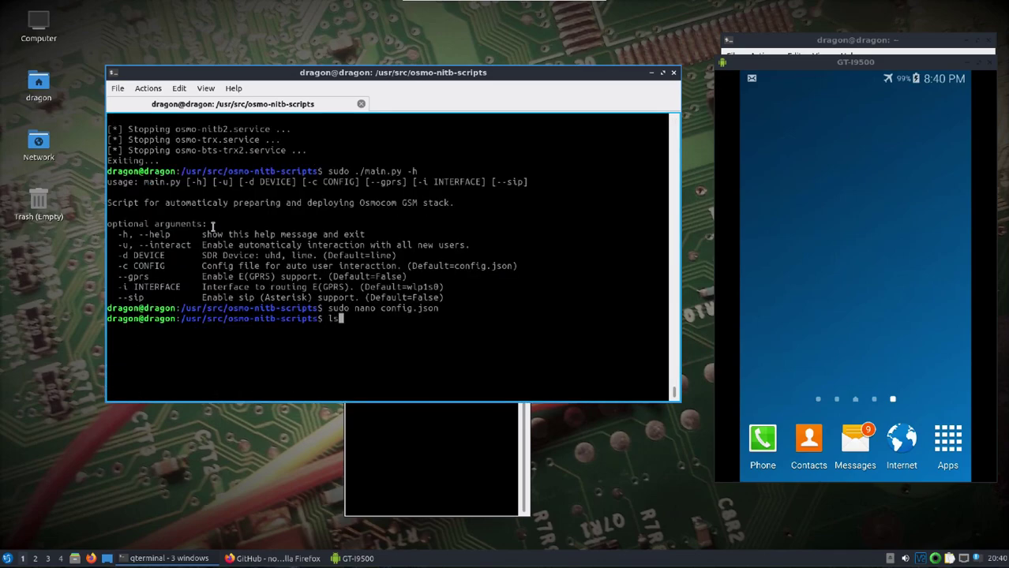
{"action": "key", "text": "Return"}
{"action": "type", "text": "cd au"}
{"action": "key", "text": "Tab"}
{"action": "key", "text": "Return"}
{"action": "type", "text": "ls"}
{"action": "key", "text": "Return"}
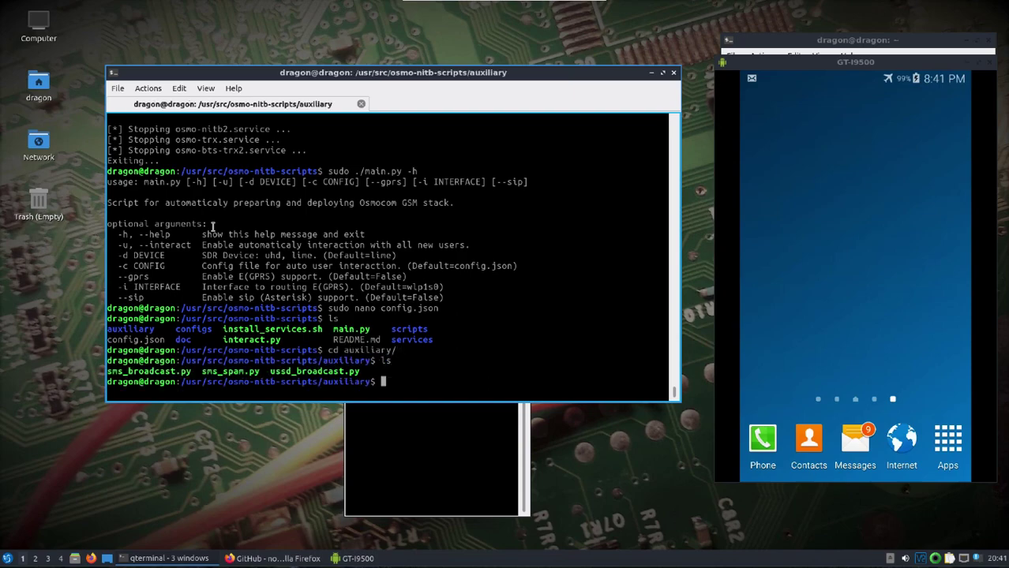
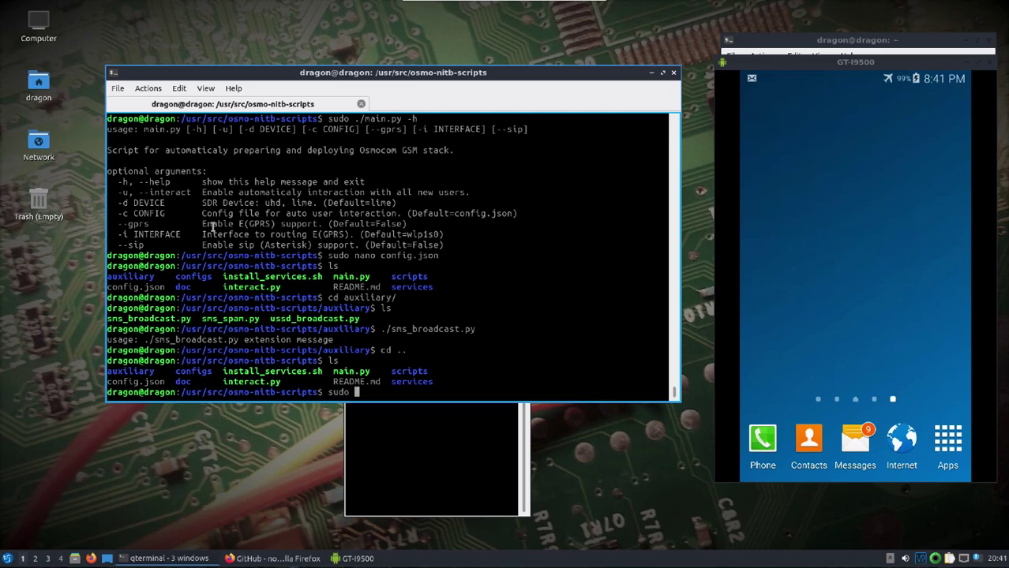
Check the main.py options with -h and deploy the base station with sudo ./main.py -d uhd -u --sip
{"action": "type", "text": "-h"}
{"action": "key", "text": "Return"}
{"action": "key", "text": "Up"}
{"action": "key", "text": "BackSpace"}
{"action": "type", "text": "d"}
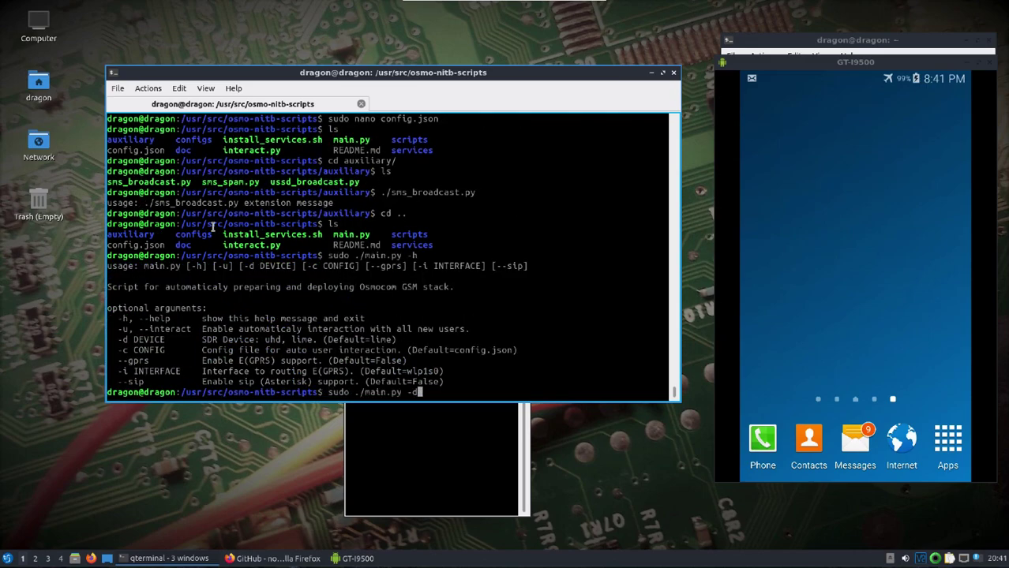
{"action": "type", "text": " uhd -u"}
{"action": "type", "text": "--sip"}
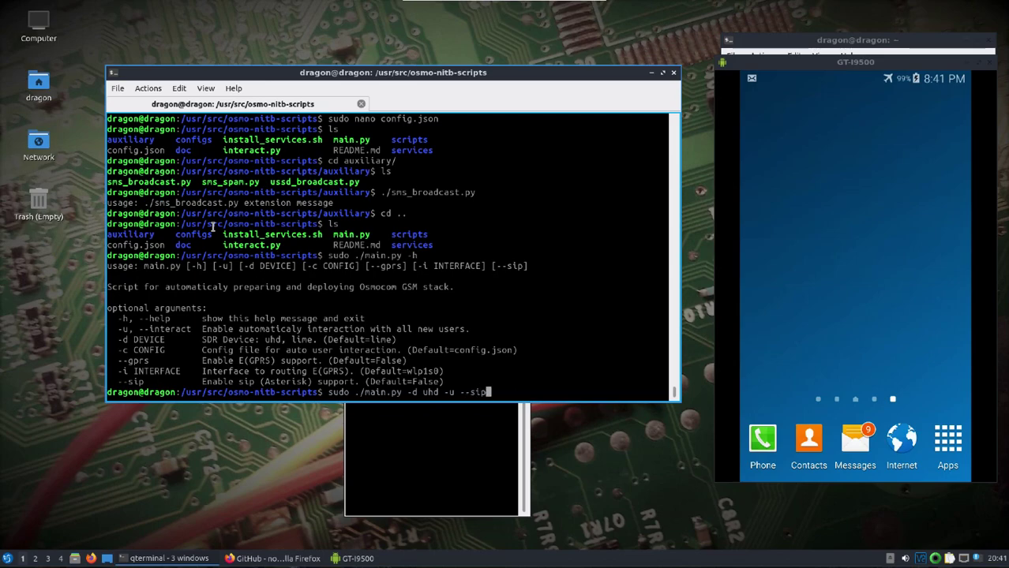
{"action": "key", "text": "Return"}
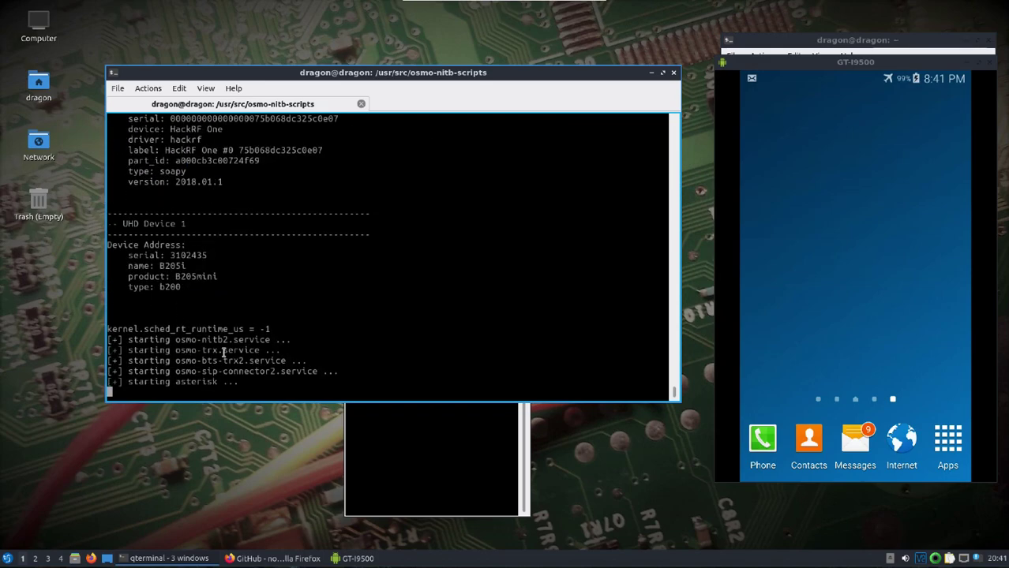
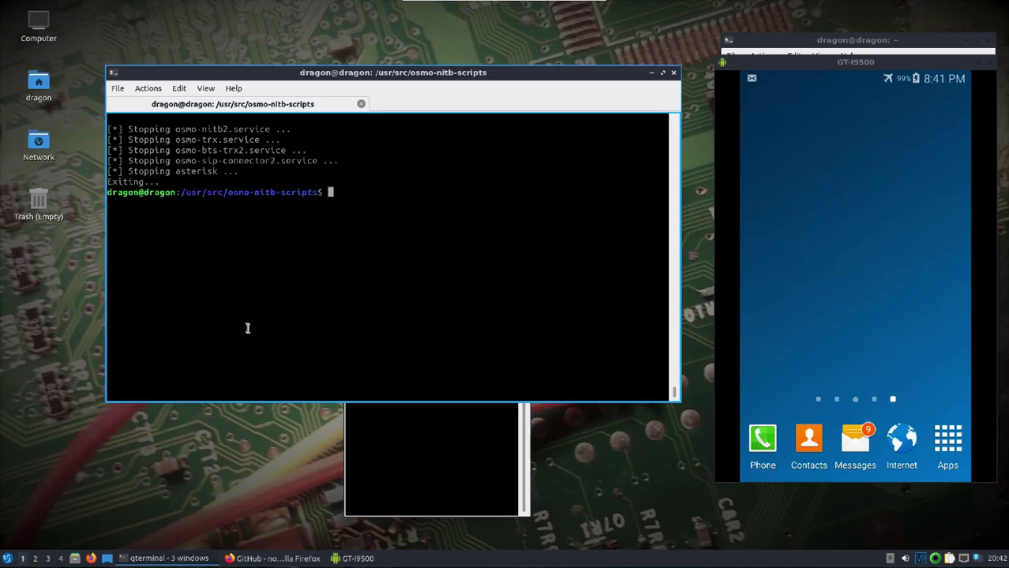
Restart the base station with sudo ./main.py -d uhd -u --sip and place the small terminal over the IMSI and TMSI columns
{"action": "key", "text": "Up"}
{"action": "key", "text": "Return"}
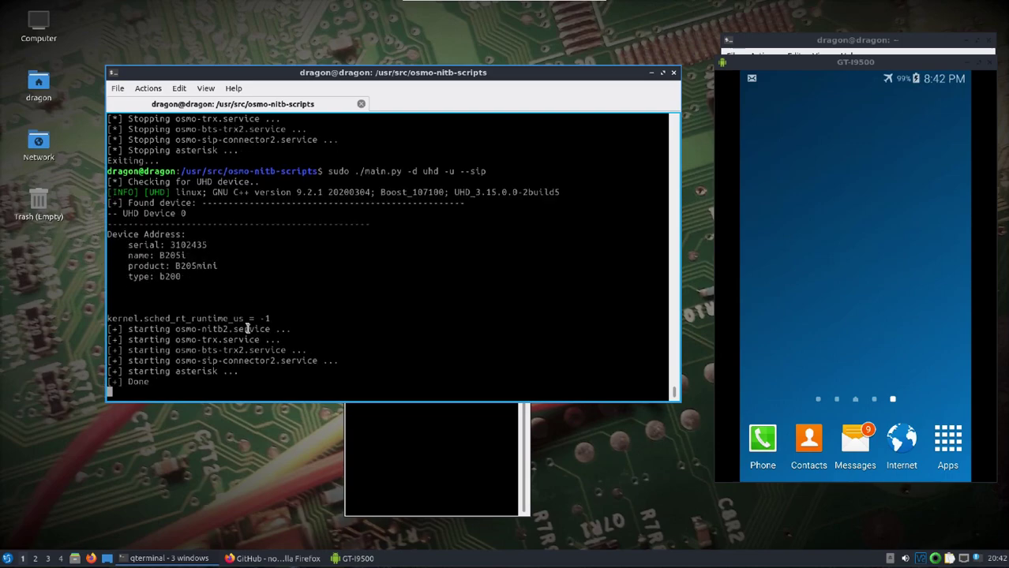
{"action": "left_click", "coordinate": [453, 446]}
{"action": "left_click_drag", "start_coordinate": [420, 187], "coordinate": [340, 160]}
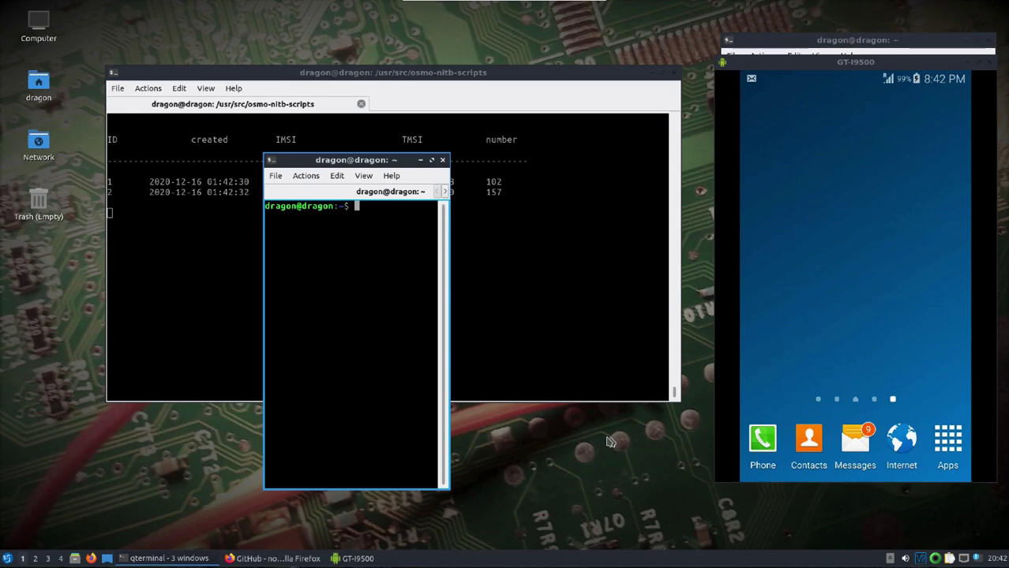
{"action": "key", "text": "alt+Tab"}
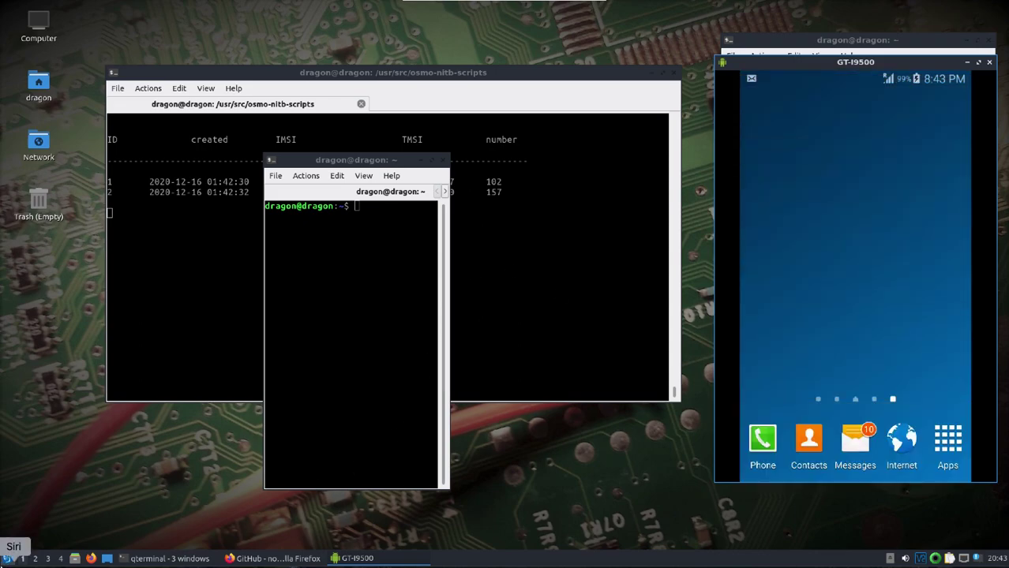
Open a new QTerminal window and place it below the subscriber table's entries
{"action": "left_click", "coordinate": [6, 558]}
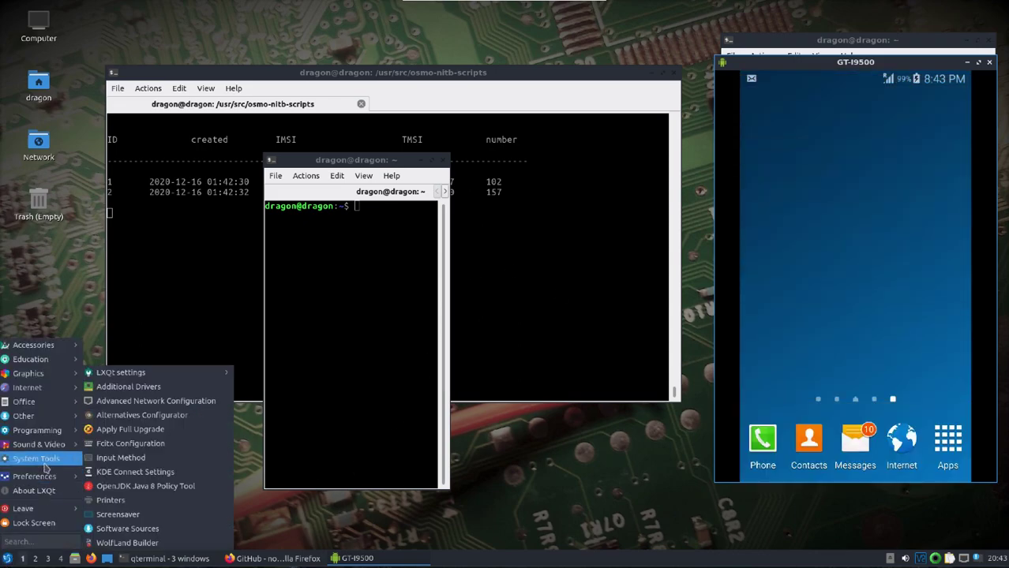
{"action": "left_click", "coordinate": [100, 481]}
{"action": "left_click_drag", "start_coordinate": [466, 196], "coordinate": [276, 259]}
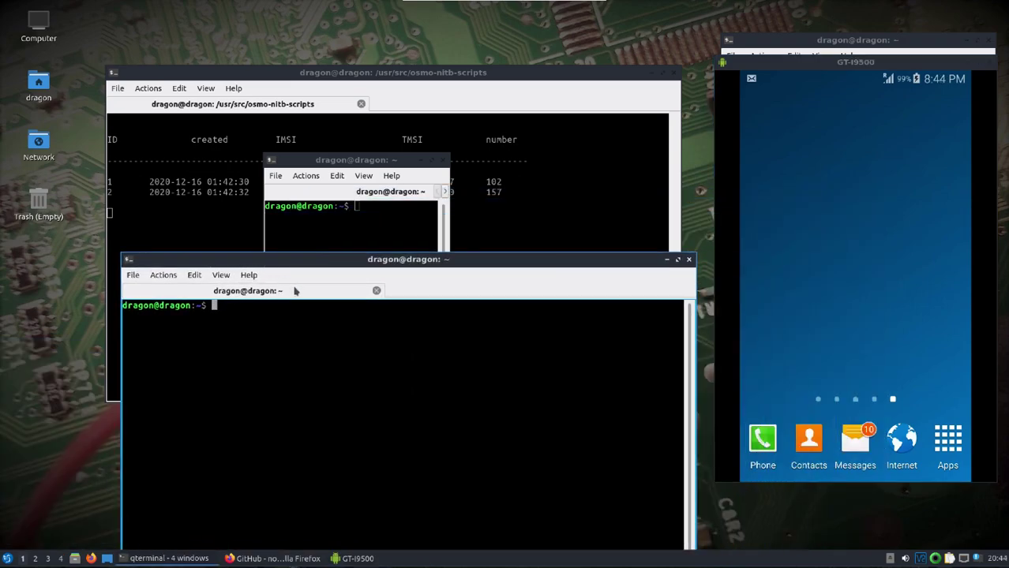
Change to /usr/src/osmo-nitb-scripts/auxiliary/ in the new terminal and list its scripts
{"action": "type", "text": "cd /usr/src/osmo-n"}
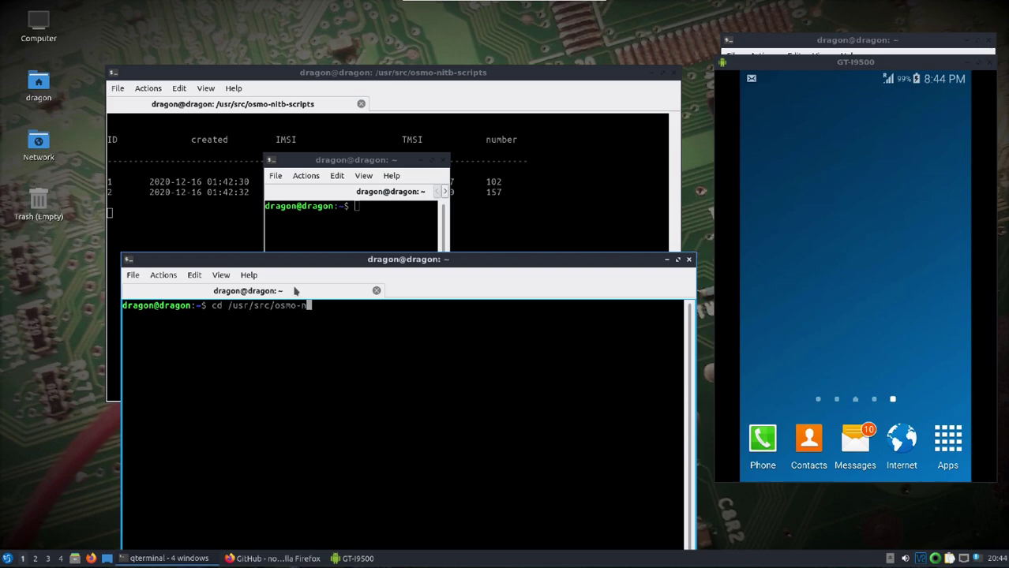
{"action": "type", "text": "itb-scripts/au"}
{"action": "key", "text": "Tab"}
{"action": "key", "text": "Return"}
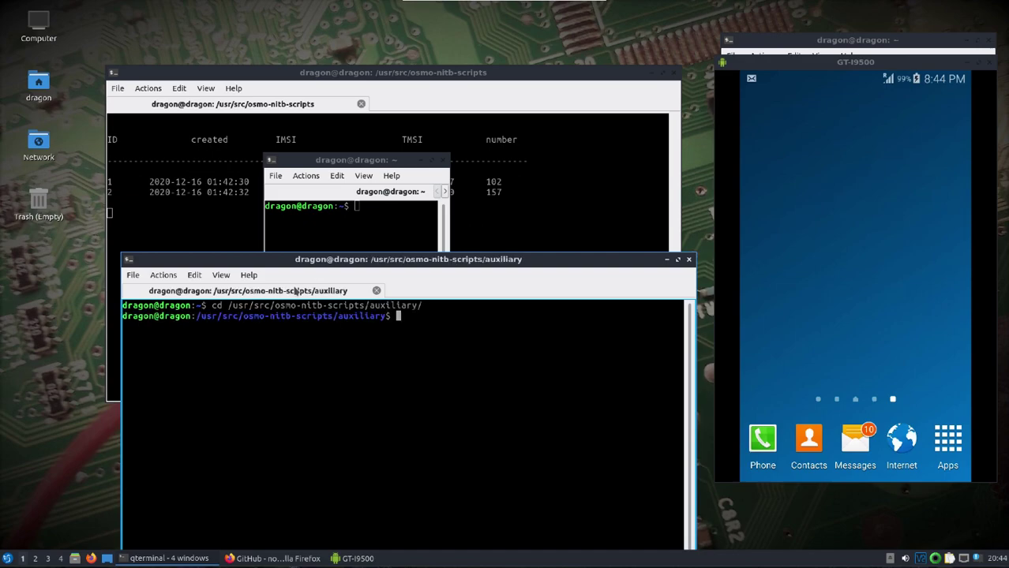
{"action": "type", "text": "ls"}
{"action": "key", "text": "Return"}
Show the usage of ./sms_broadcast.py by running it without arguments
{"action": "type", "text": "./s"}
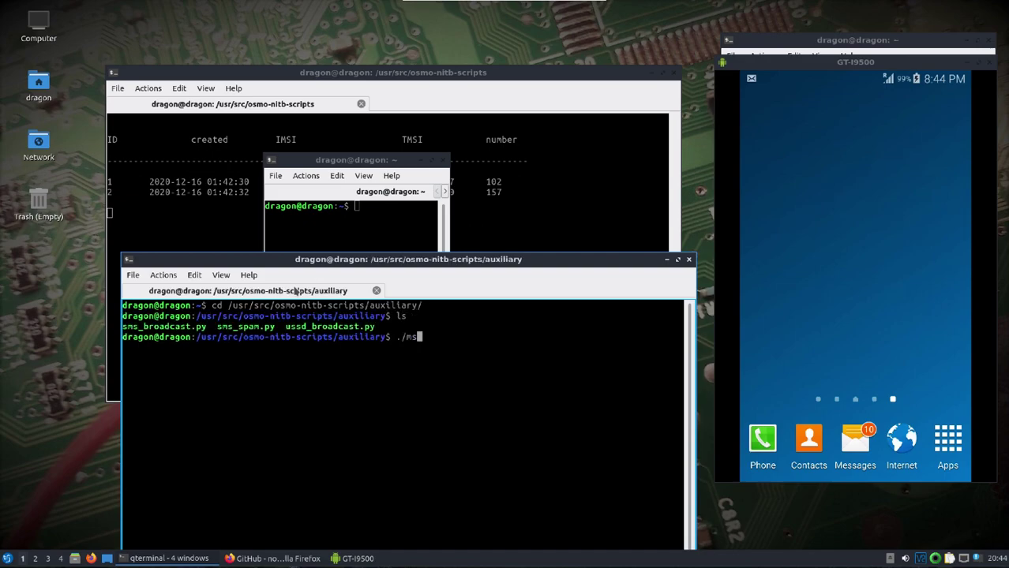
{"action": "key", "text": "Tab"}
{"action": "type", "text": "b"}
{"action": "key", "text": "Tab"}
{"action": "key", "text": "Return"}
Broadcast the SMS "hello world" from extension 102 with ./sms_broadcast.py
{"action": "key", "text": "Up"}
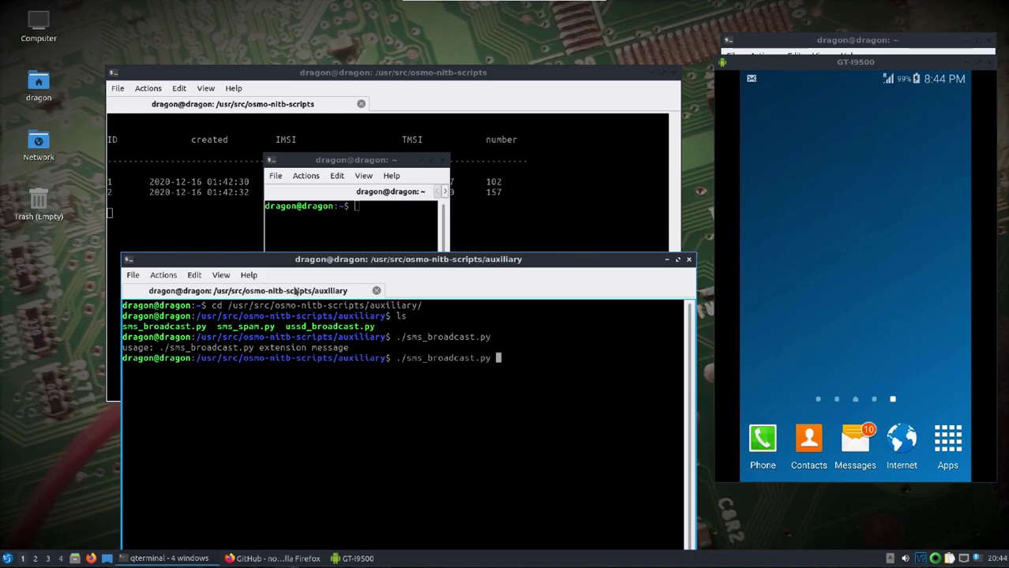
{"action": "type", "text": "102 hello world"}
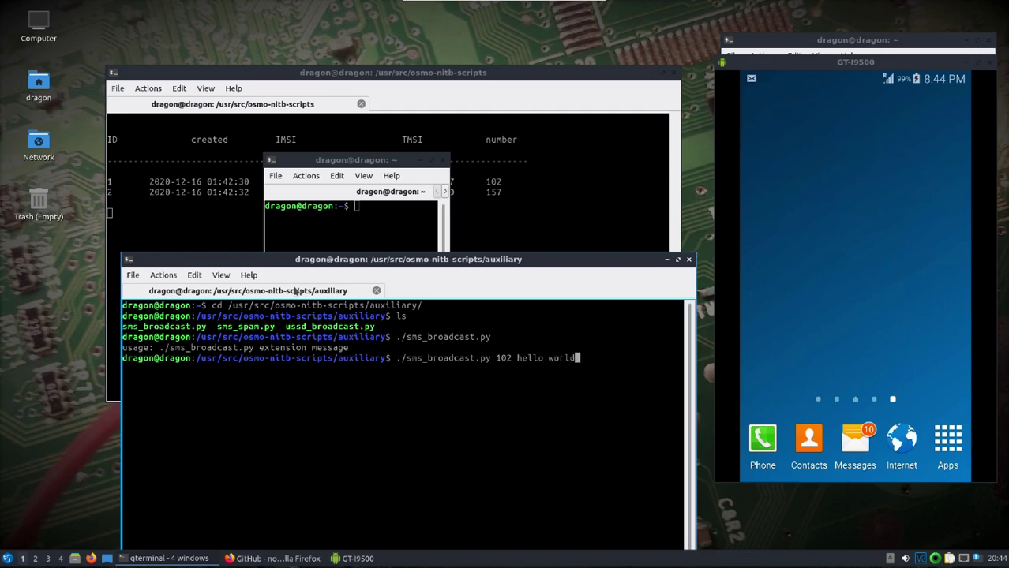
{"action": "key", "text": "Return"}
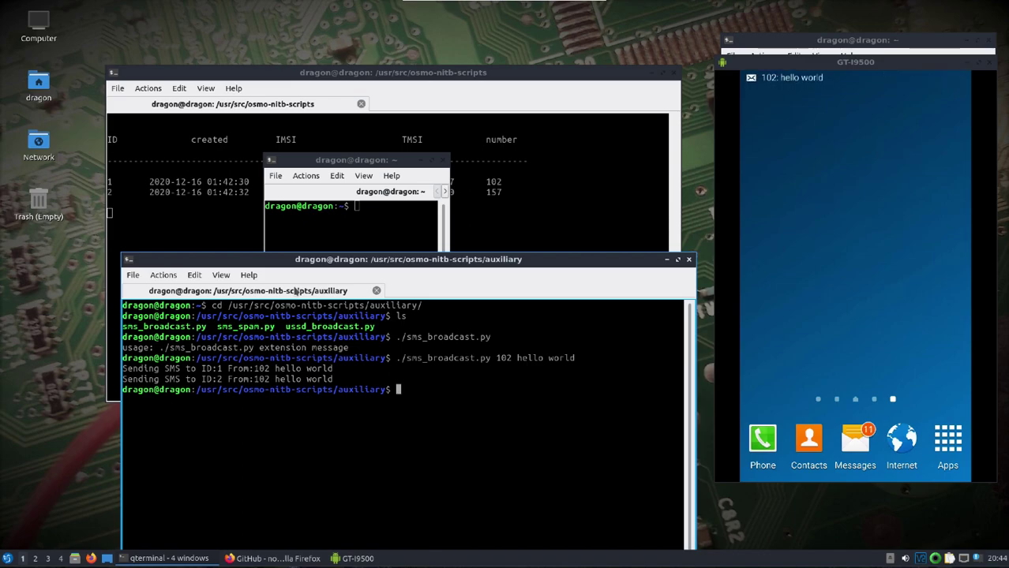
Show the usage of ./ussd_broadcast.py by running it without arguments
{"action": "key", "text": "Up"}
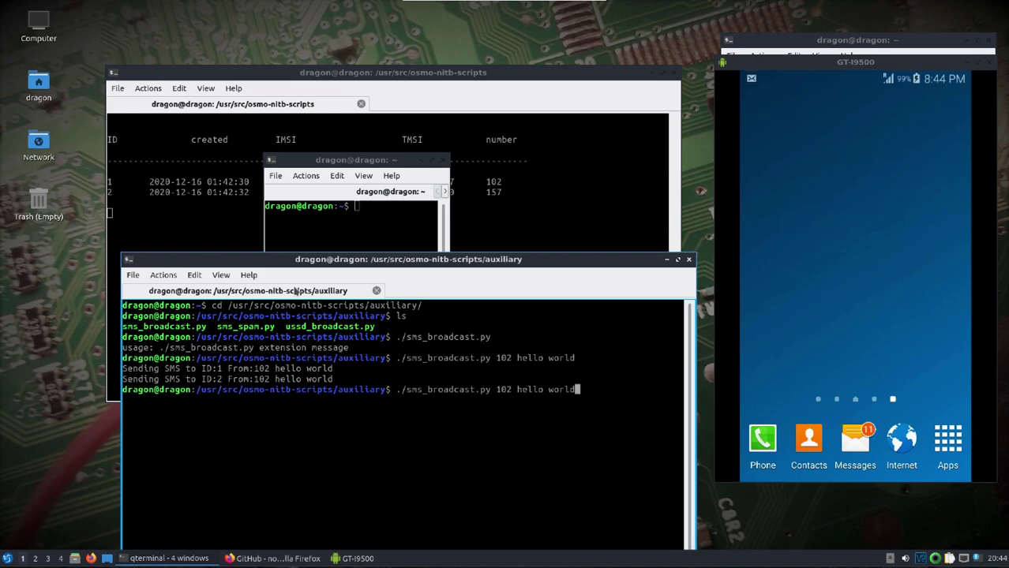
{"action": "key", "text": "BackSpace"}
{"action": "key", "text": "BackSpace"}
{"action": "key", "text": "BackSpace"}
{"action": "key", "text": "BackSpace"}
{"action": "key", "text": "BackSpace"}
{"action": "key", "text": "BackSpace"}
{"action": "key", "text": "BackSpace"}
{"action": "key", "text": "BackSpace"}
{"action": "key", "text": "BackSpace"}
{"action": "key", "text": "BackSpace"}
{"action": "key", "text": "BackSpace"}
{"action": "key", "text": "BackSpace"}
{"action": "key", "text": "BackSpace"}
{"action": "key", "text": "BackSpace"}
{"action": "key", "text": "BackSpace"}
{"action": "key", "text": "BackSpace"}
{"action": "key", "text": "BackSpace"}
{"action": "key", "text": "BackSpace"}
{"action": "key", "text": "BackSpace"}
{"action": "key", "text": "BackSpace"}
{"action": "key", "text": "BackSpace"}
{"action": "key", "text": "BackSpace"}
{"action": "key", "text": "BackSpace"}
{"action": "key", "text": "BackSpace"}
{"action": "key", "text": "BackSpace"}
{"action": "key", "text": "BackSpace"}
{"action": "key", "text": "BackSpace"}
{"action": "key", "text": "BackSpace"}
{"action": "key", "text": "BackSpace"}
{"action": "key", "text": "BackSpace"}
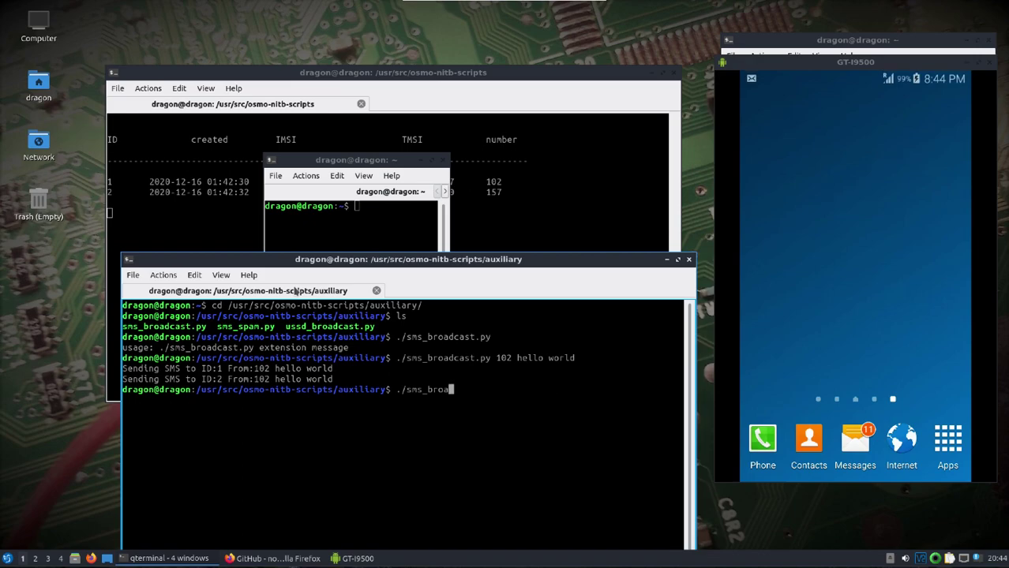
{"action": "key", "text": "BackSpace"}
{"action": "key", "text": "BackSpace"}
{"action": "type", "text": "us"}
{"action": "key", "text": "Tab"}
{"action": "key", "text": "Return"}
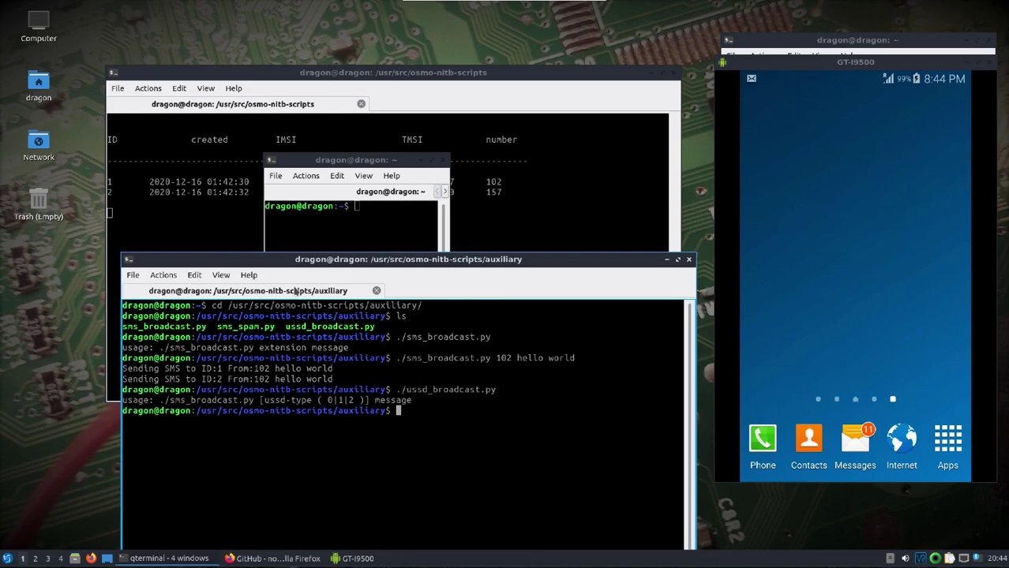
Broadcast the USSD message "hello world" with type 0 using ./ussd_broadcast.py
{"action": "key", "text": "Up"}
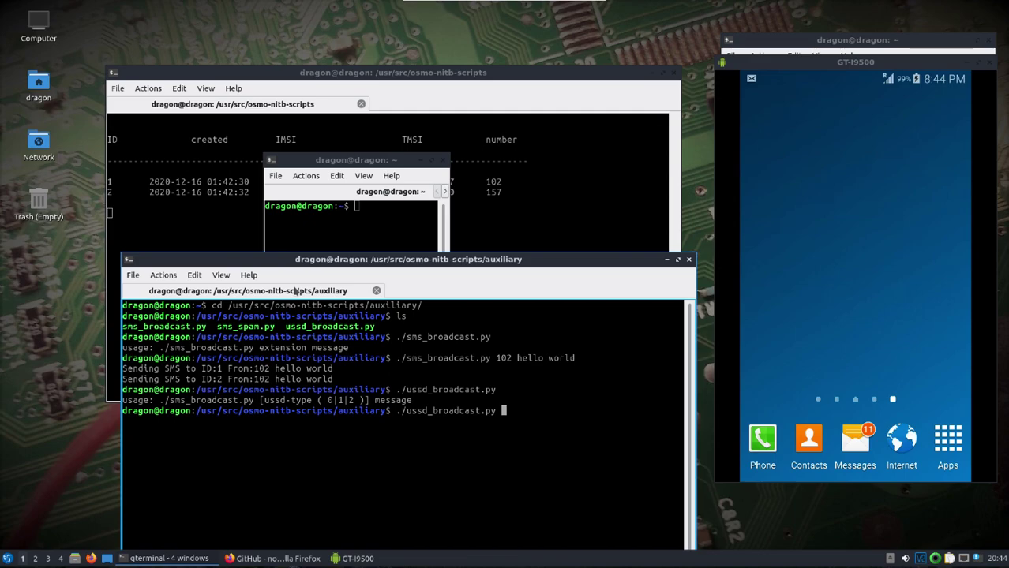
{"action": "type", "text": "0 hello world"}
{"action": "key", "text": "Return"}
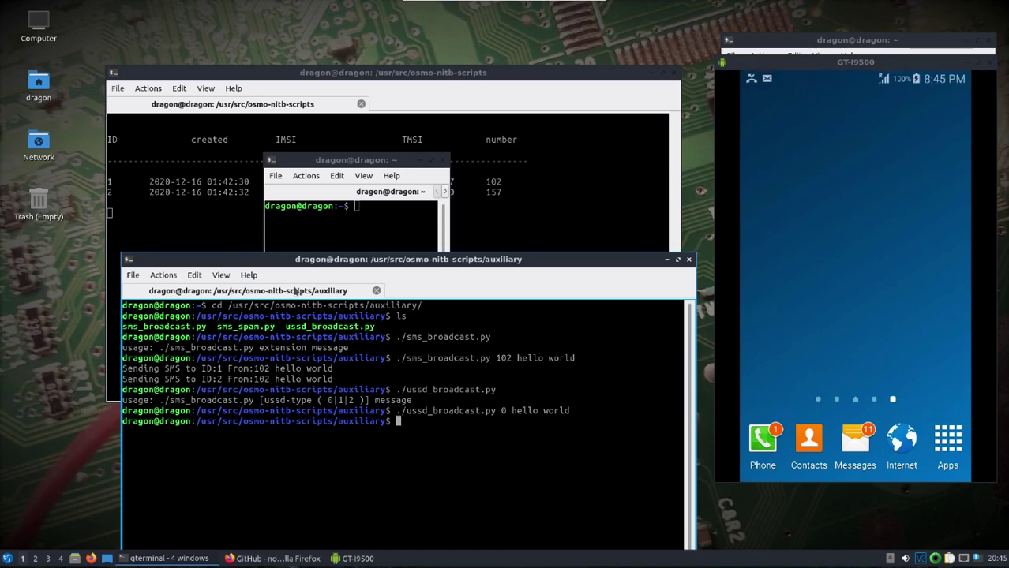
List the auxiliary folder's files, return to the parent osmo-nitb-scripts folder and list its contents
{"action": "type", "text": "ls"}
{"action": "key", "text": "Return"}
{"action": "type", "text": "cd .."}
{"action": "key", "text": "Return"}
{"action": "type", "text": "ls"}
{"action": "key", "text": "Return"}
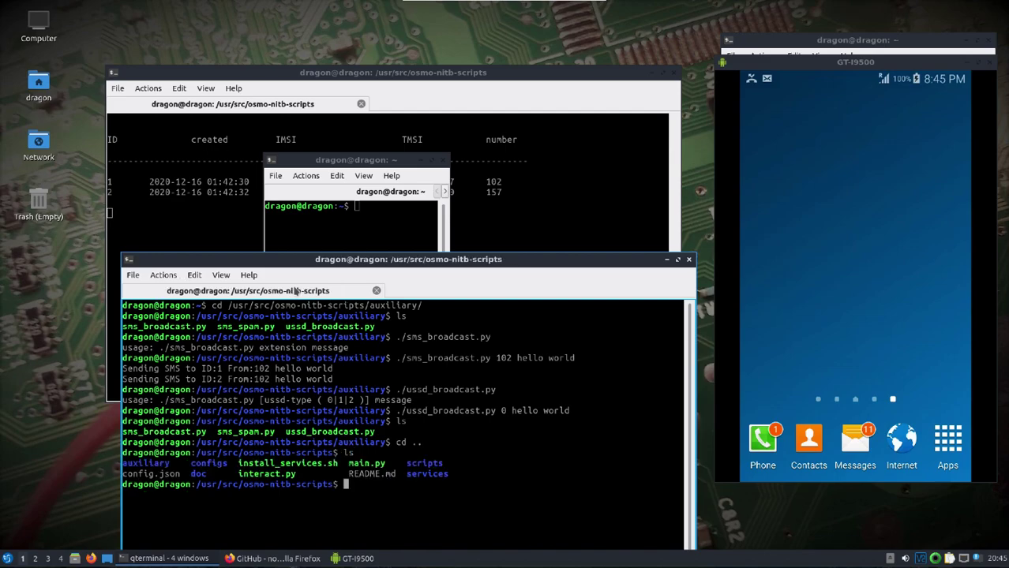
Enter the configs folder of osmo-nitb-scripts and list its configuration files
{"action": "type", "text": "cd configs/"}
{"action": "key", "text": "Return"}
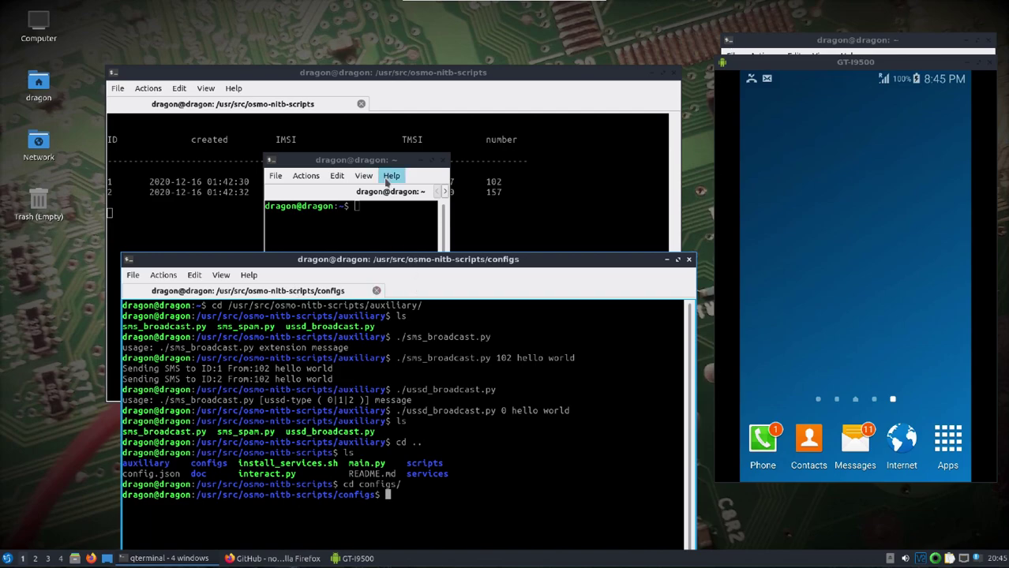
{"action": "left_click_drag", "start_coordinate": [415, 266], "coordinate": [424, 103]}
{"action": "type", "text": "ls"}
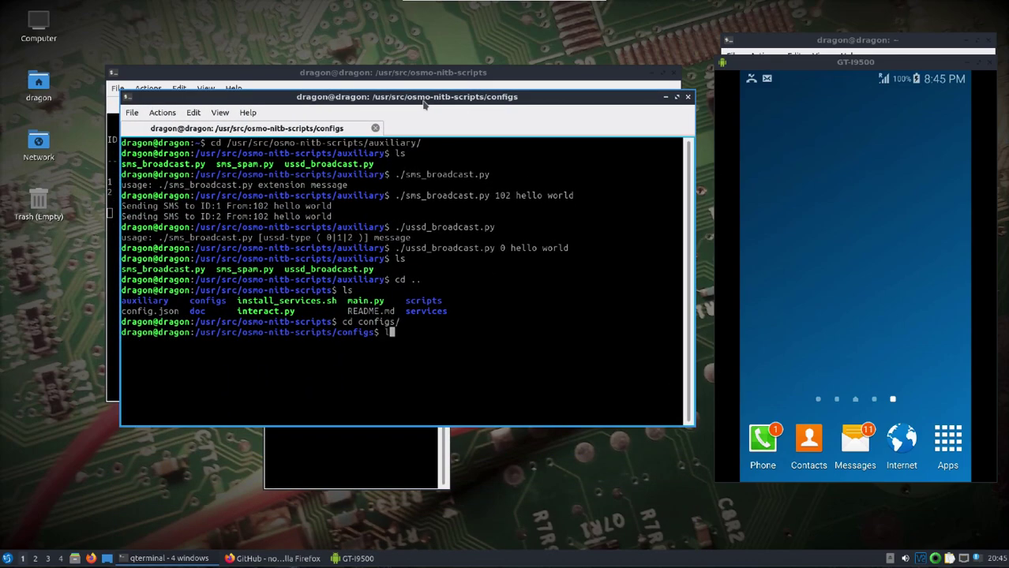
{"action": "key", "text": "Return"}
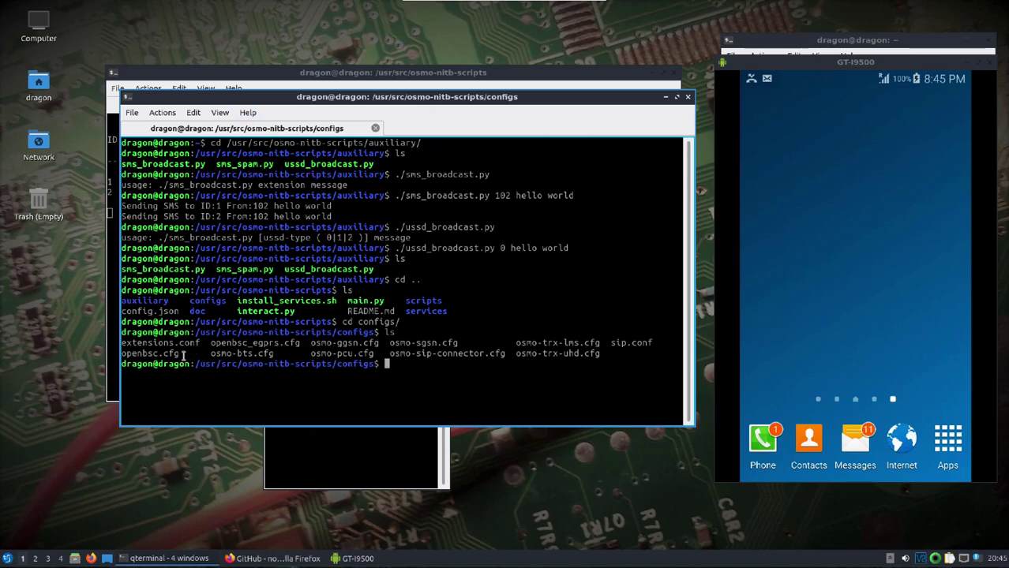
Open openbsc.cfg in nano with sudo rights
{"action": "type", "text": "sudo nano op"}
{"action": "key", "text": "Tab"}
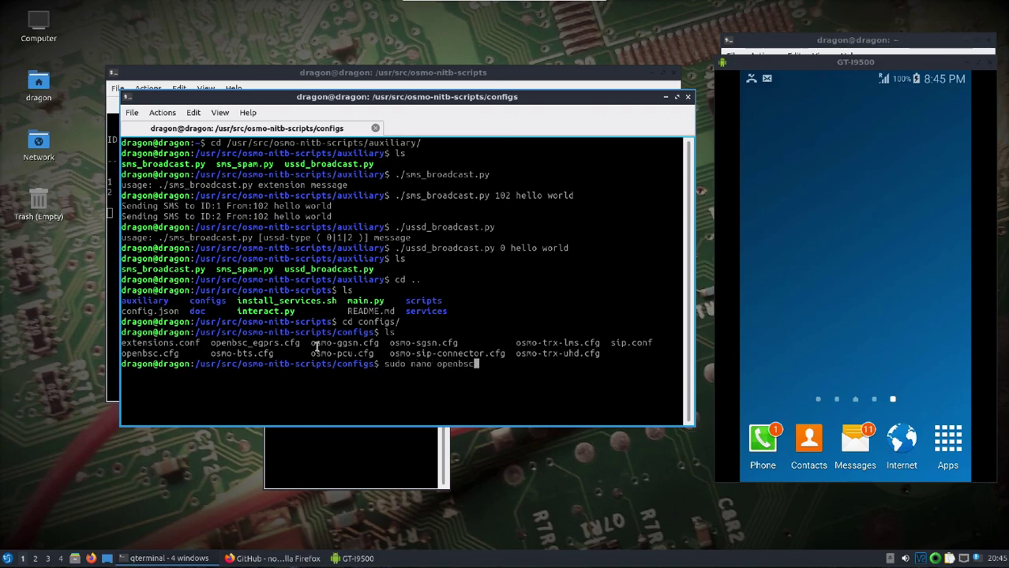
{"action": "type", "text": ".c"}
{"action": "key", "text": "Tab"}
{"action": "key", "text": "Return"}
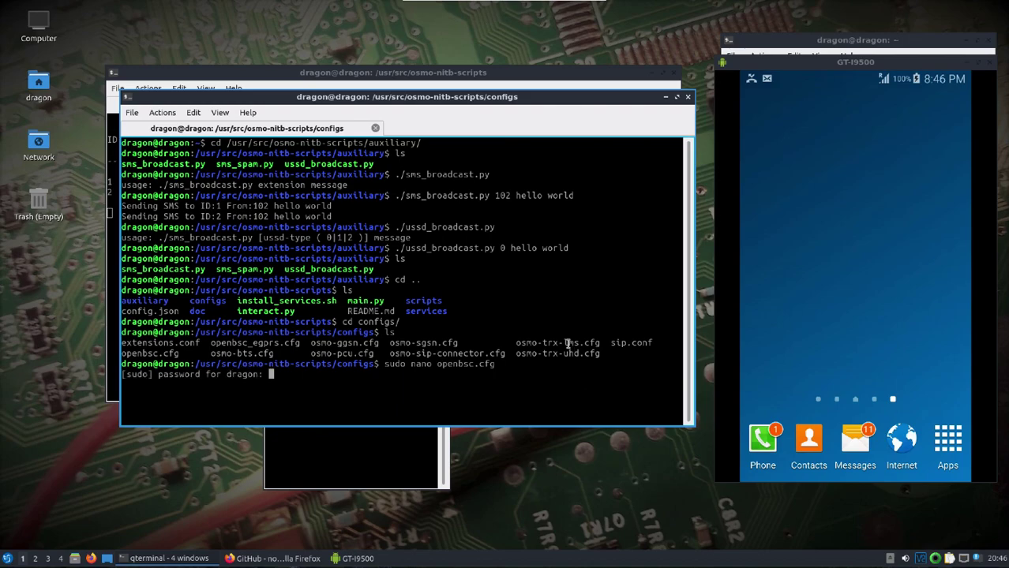
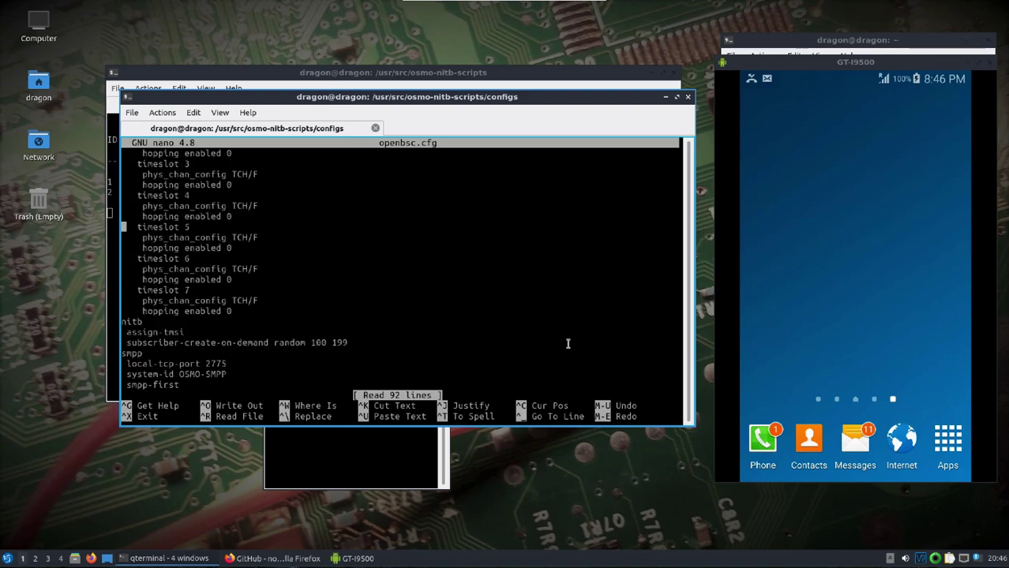
Try to disable the SMPP section at the end of openbsc.cfg by commenting out its smpp and local-tcp-port lines with "!"
{"action": "key", "text": "Up"}
{"action": "key", "text": "Up"}
{"action": "key", "text": "Up"}
{"action": "key", "text": "Up"}
{"action": "key", "text": "Up"}
{"action": "key", "text": "Up"}
{"action": "key", "text": "Up"}
{"action": "key", "text": "Up"}
{"action": "key", "text": "Up"}
{"action": "key", "text": "Up"}
{"action": "key", "text": "Up"}
{"action": "key", "text": "Up"}
{"action": "key", "text": "Up"}
{"action": "key", "text": "Up"}
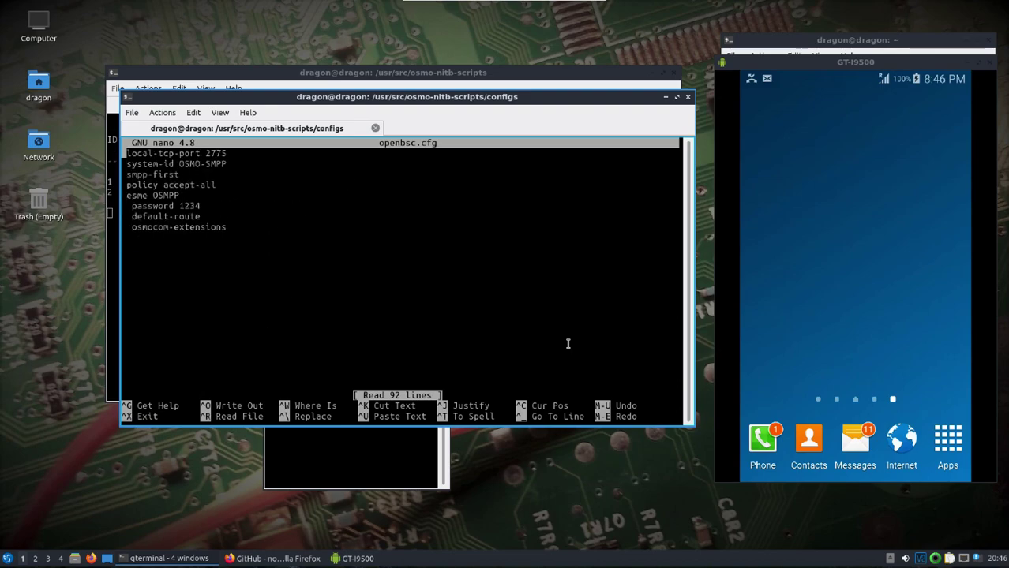
{"action": "key", "text": "Up"}
{"action": "key", "text": "Down"}
{"action": "key", "text": "Down"}
{"action": "key", "text": "Down"}
{"action": "key", "text": "Down"}
{"action": "key", "text": "Down"}
{"action": "key", "text": "Down"}
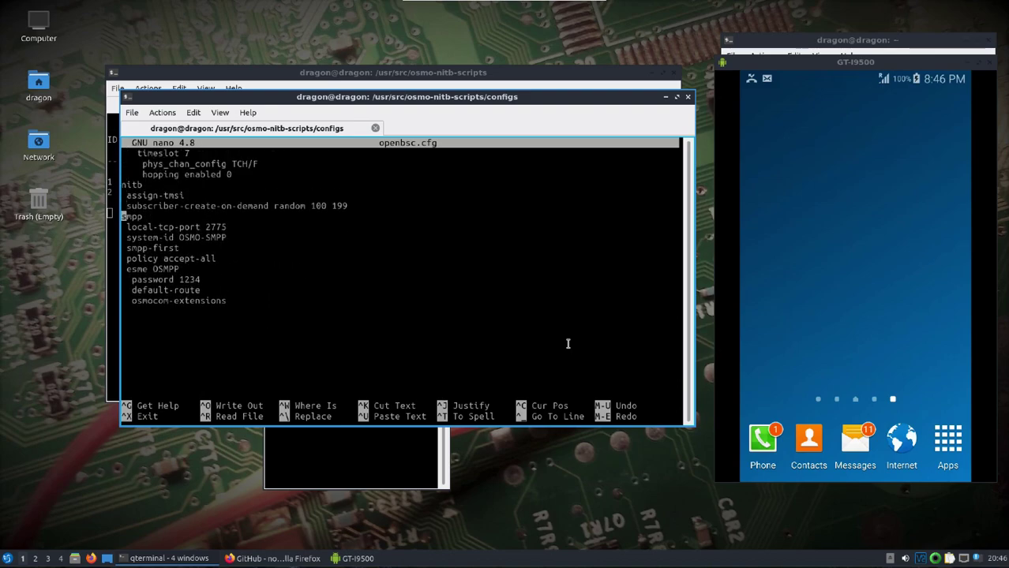
{"action": "key", "text": "Down"}
{"action": "key", "text": "Left"}
{"action": "type", "text": "!"}
{"action": "key", "text": "Up"}
{"action": "key", "text": "Down"}
{"action": "key", "text": "Down"}
{"action": "key", "text": "Down"}
{"action": "key", "text": "Down"}
{"action": "key", "text": "Down"}
{"action": "key", "text": "Down"}
{"action": "key", "text": "Down"}
{"action": "key", "text": "Down"}
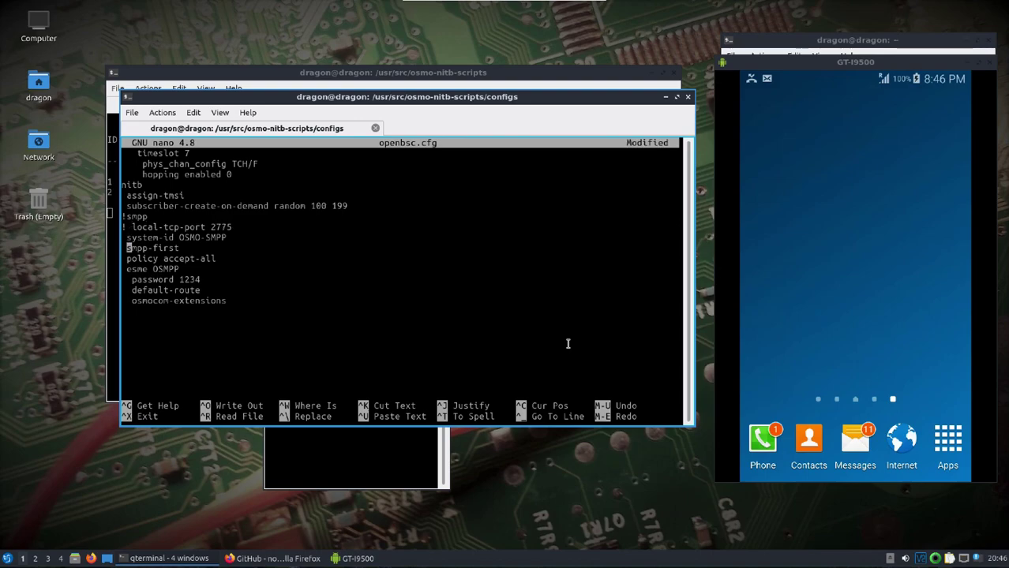
Remove the "!" comment marks from the smpp and local-tcp-port lines in openbsc.cfg
{"action": "key", "text": "Up"}
{"action": "key", "text": "Up"}
{"action": "key", "text": "Up"}
{"action": "key", "text": "Up"}
{"action": "key", "text": "Up"}
{"action": "key", "text": "Up"}
{"action": "key", "text": "Up"}
{"action": "key", "text": "BackSpace"}
{"action": "key", "text": "Up"}
{"action": "key", "text": "Delete"}
Save openbsc.cfg under its existing name and exit nano
{"action": "key", "text": "ctrl+o"}
{"action": "key", "text": "Return"}
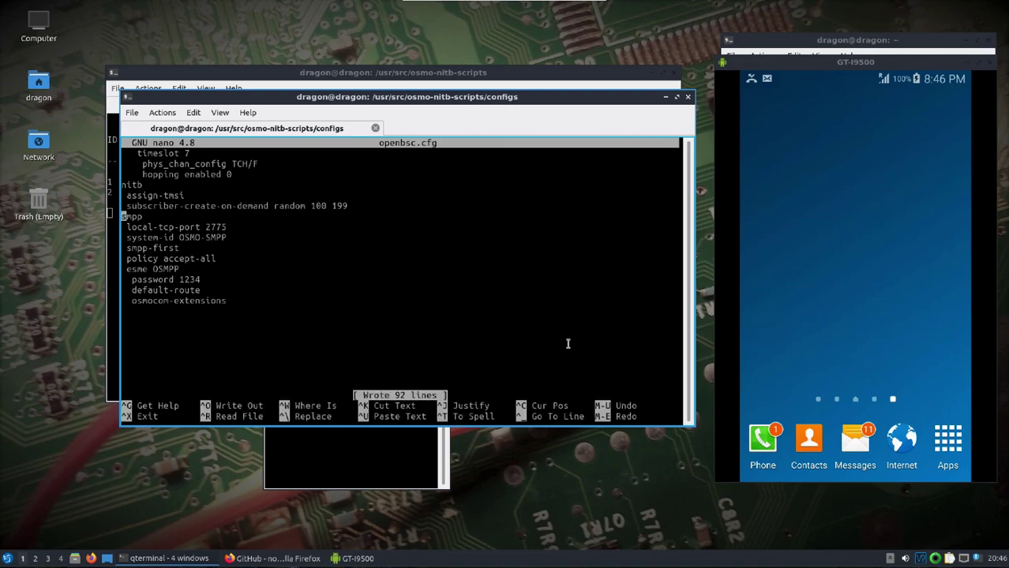
{"action": "key", "text": "ctrl+x"}
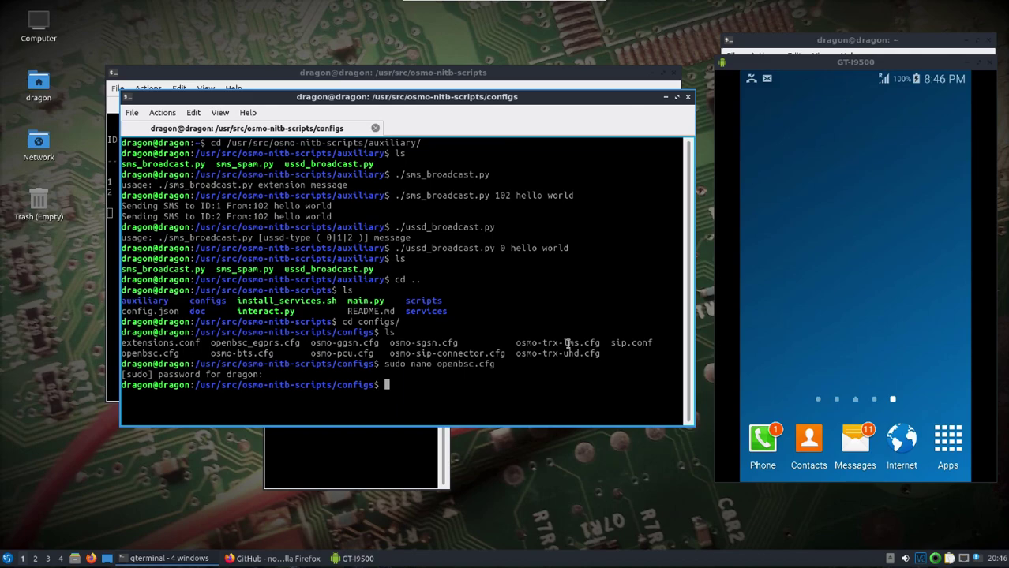
Go back up from configs to the osmo-nitb-scripts folder and list its contents
{"action": "type", "text": "cd .."}
{"action": "key", "text": "Return"}
{"action": "type", "text": "ls"}
{"action": "key", "text": "Return"}
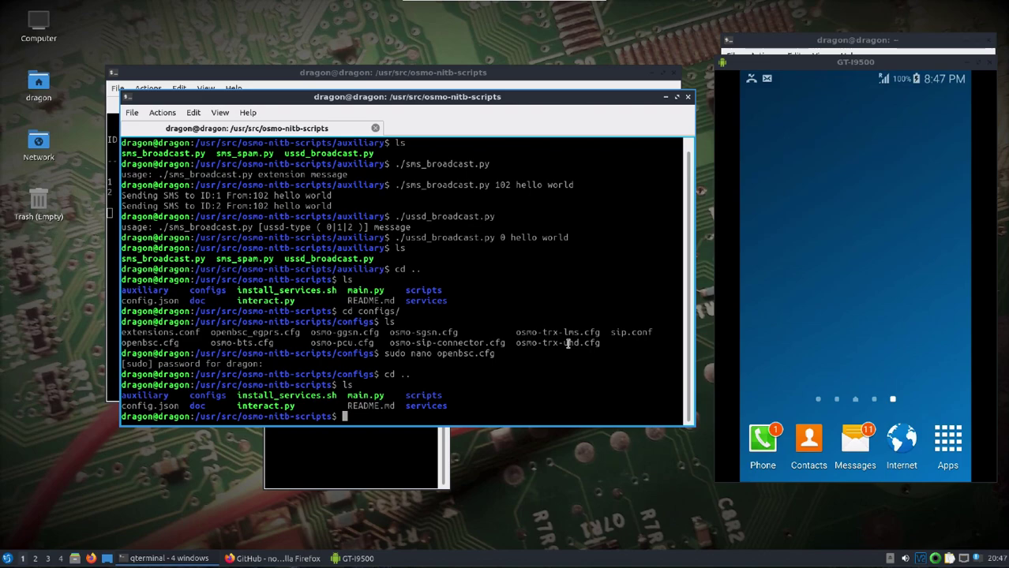
Reposition the terminal window and list the installed commands beginning with "osmo" through shell completion
{"action": "left_click_drag", "start_coordinate": [359, 101], "coordinate": [348, 275]}
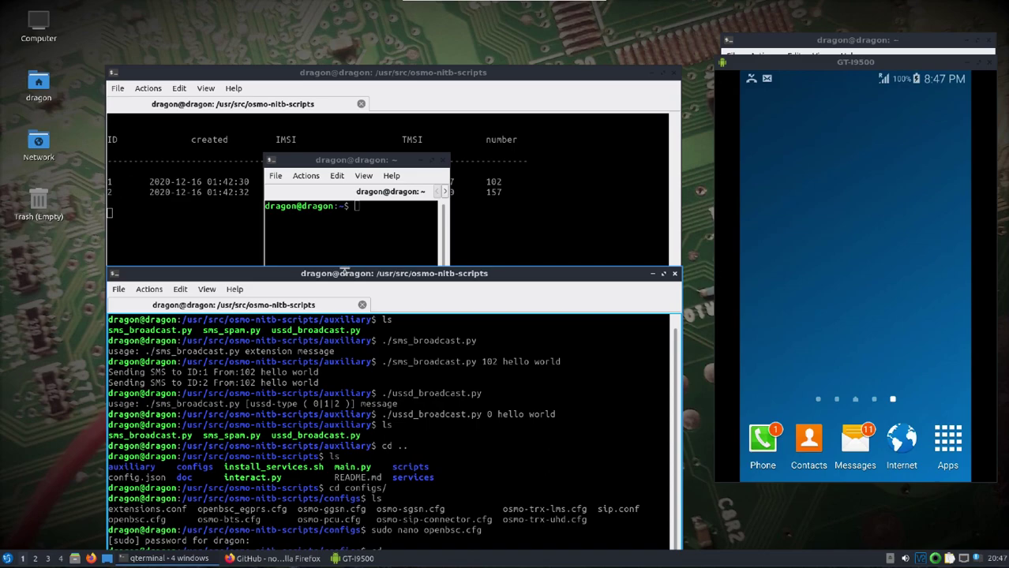
{"action": "left_click_drag", "start_coordinate": [329, 273], "coordinate": [333, 217]}
{"action": "type", "text": "osmo"}
{"action": "key", "text": "Tab"}
{"action": "key", "text": "Tab"}
{"action": "key", "text": "Tab"}
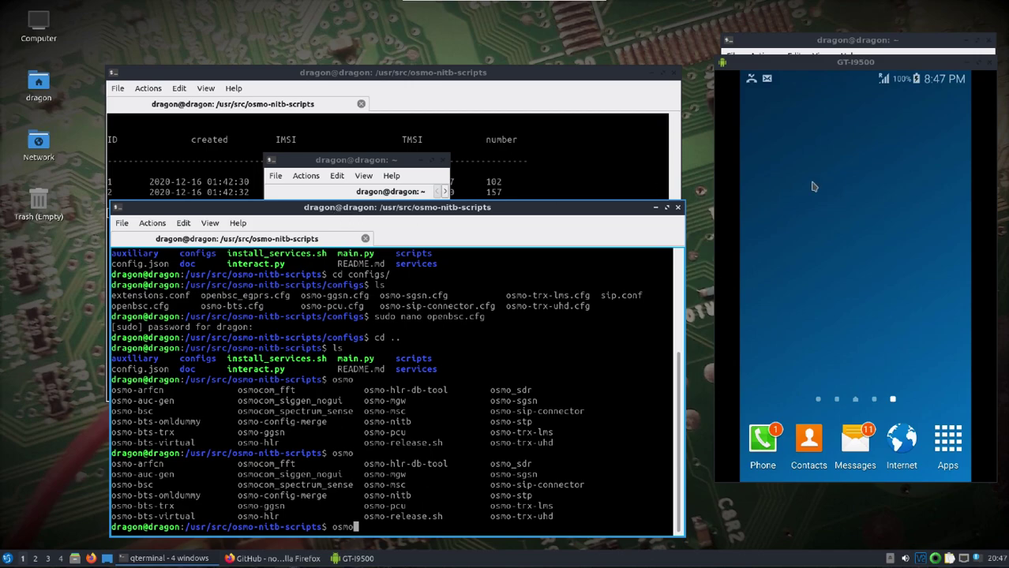
Minimize the terminal and switch to the notpike/osmo-nitb-scripts GitHub page in Firefox
{"action": "left_click", "coordinate": [655, 209]}
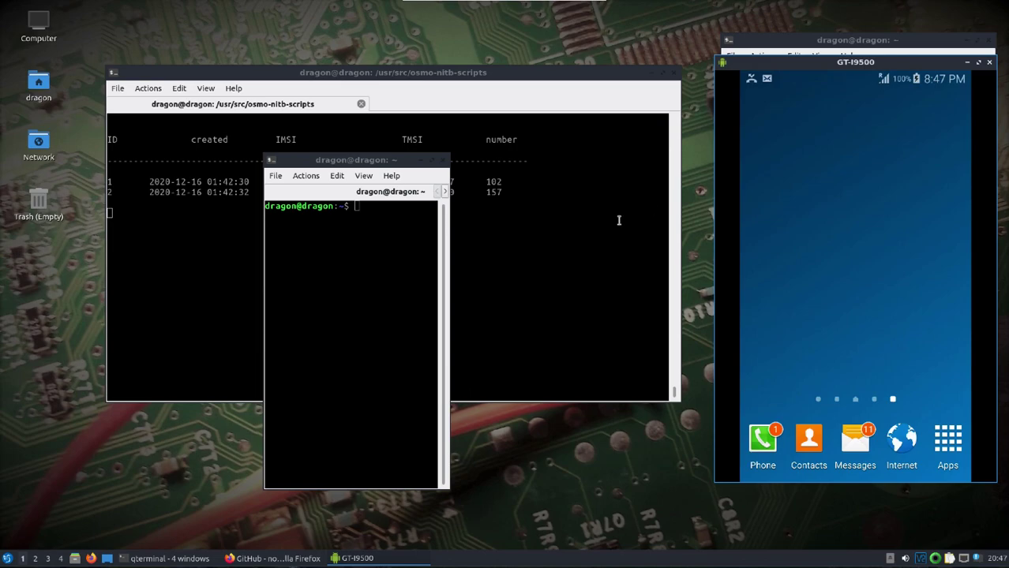
{"action": "left_click", "coordinate": [250, 558]}
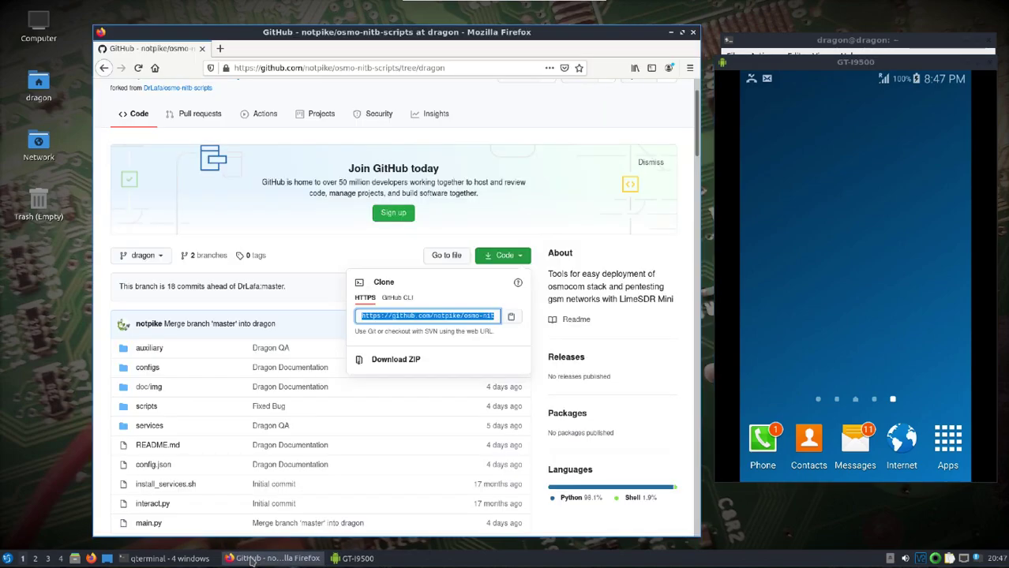